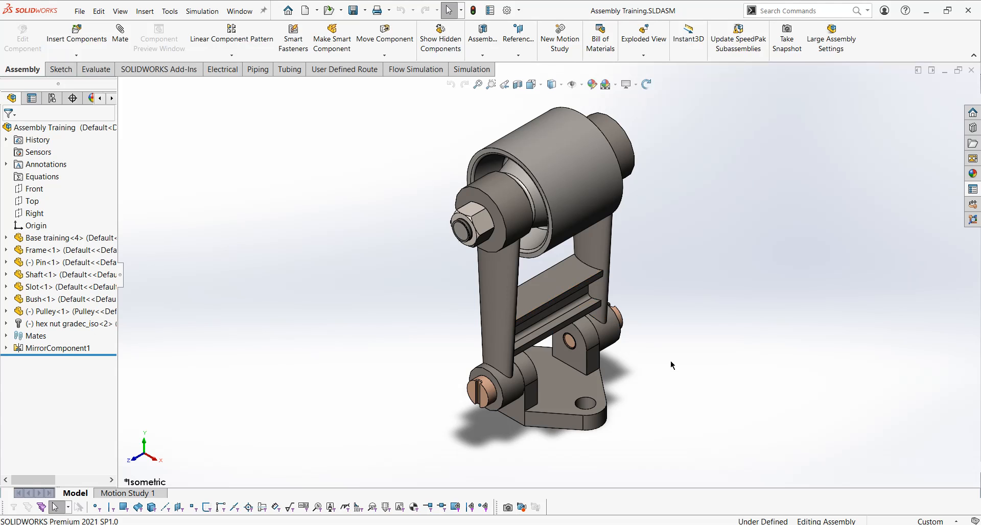
Open the Base training component from the assembly in its own part window
middle_drag(639, 400, 586, 392)
right_click(557, 377)
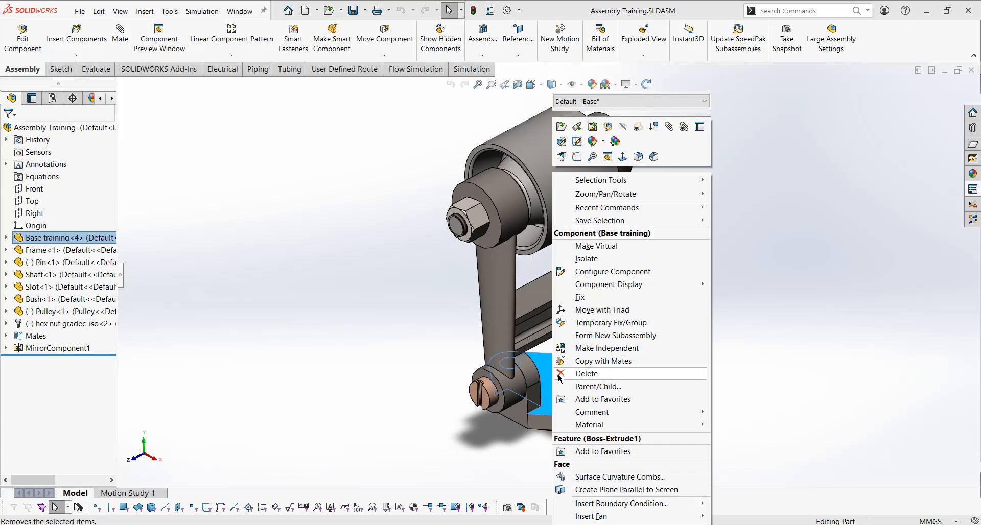
click(561, 127)
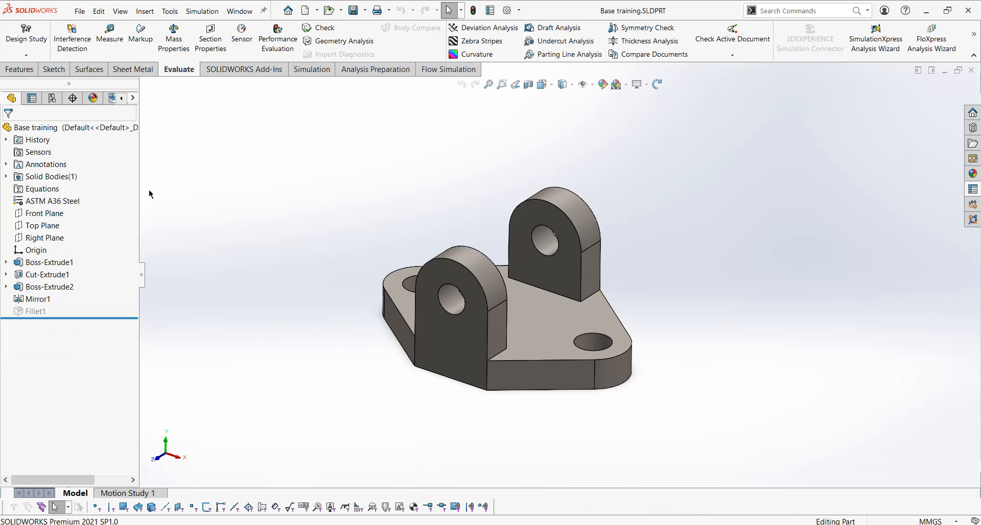
Rename the base part's Default configuration to Base
click(52, 99)
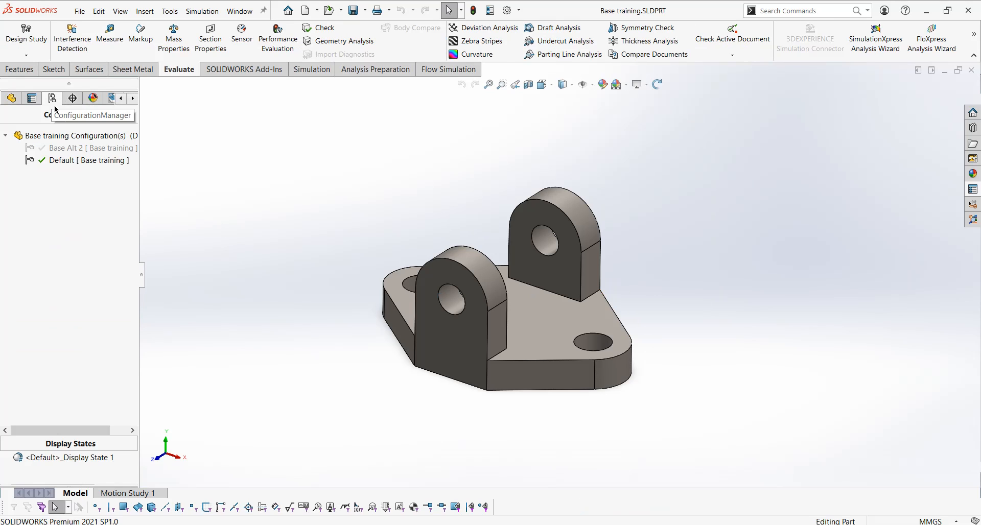
click(81, 149)
click(83, 161)
click(82, 147)
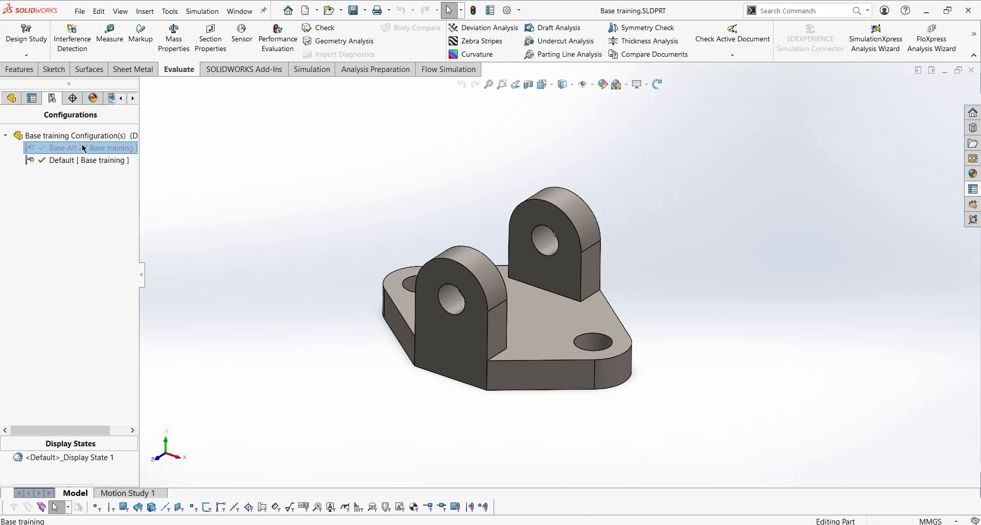
click(86, 161)
click(84, 161)
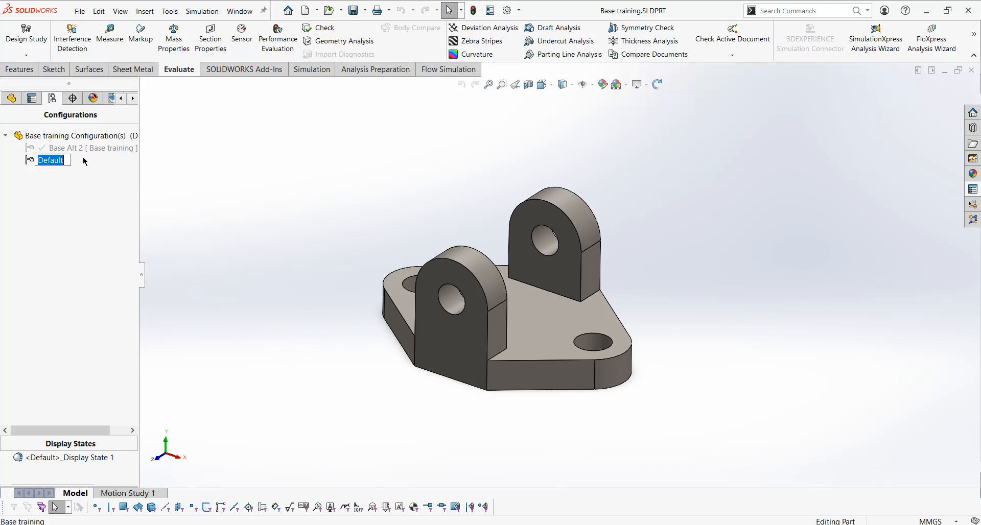
text(Base)
key(Return)
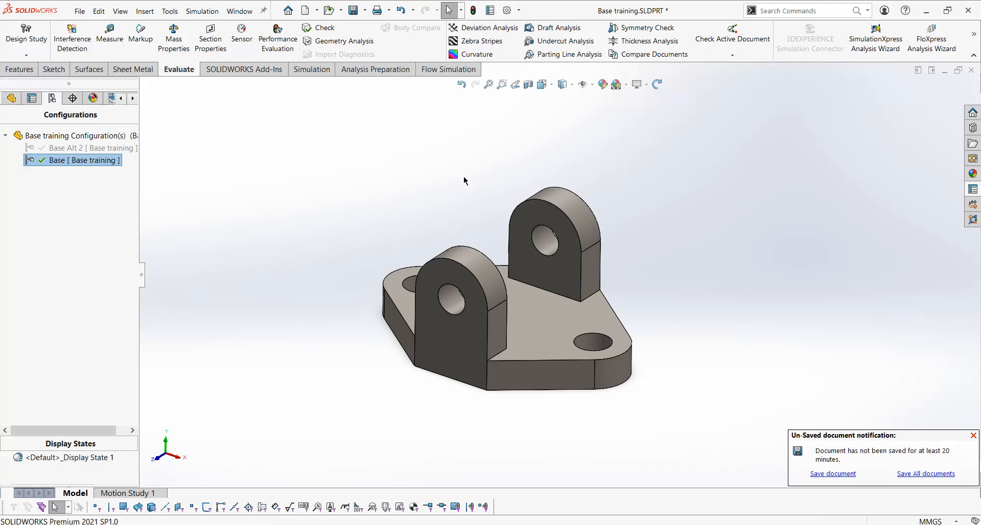
click(736, 180)
Set the Base configuration's Drawn By property to the second listed person, Vendor Name to Maju Jaya and Vendor Location to Jakarta, and apply
click(967, 190)
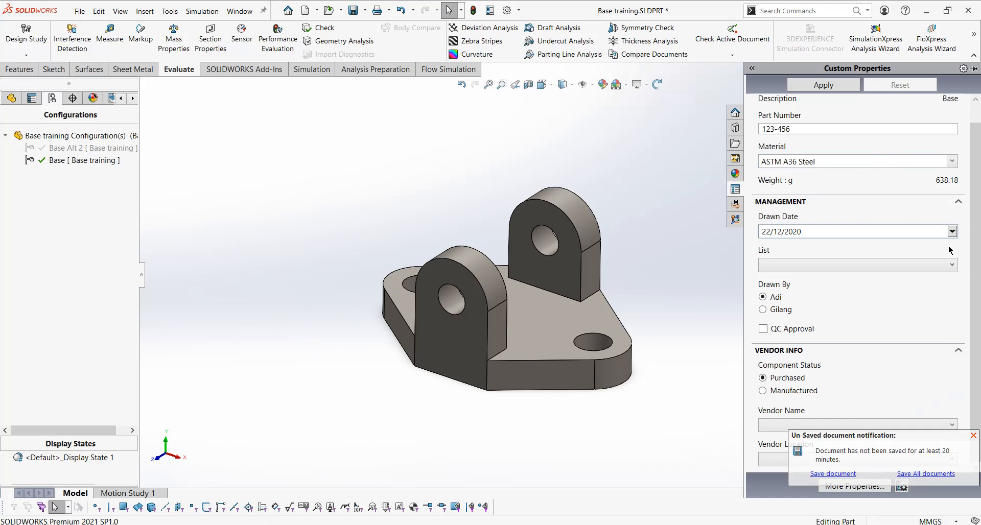
click(784, 310)
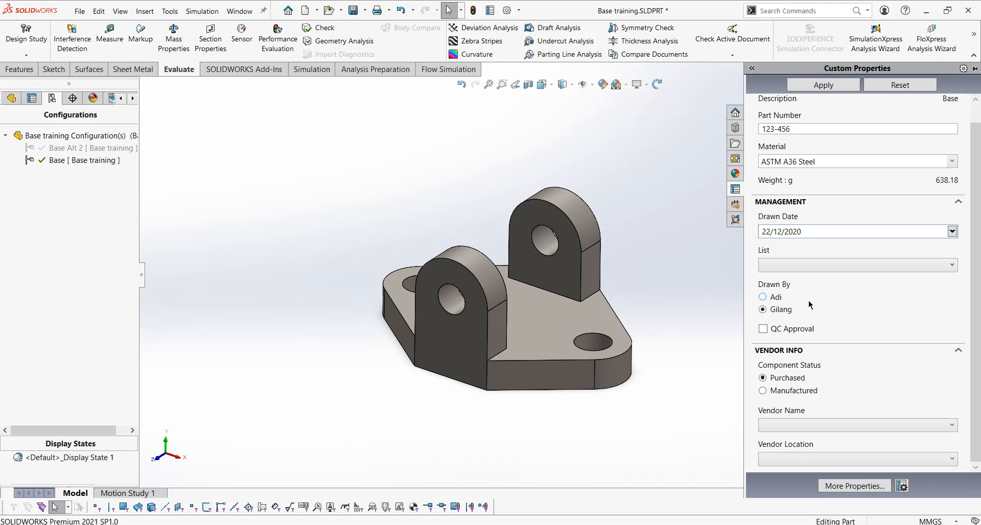
click(808, 426)
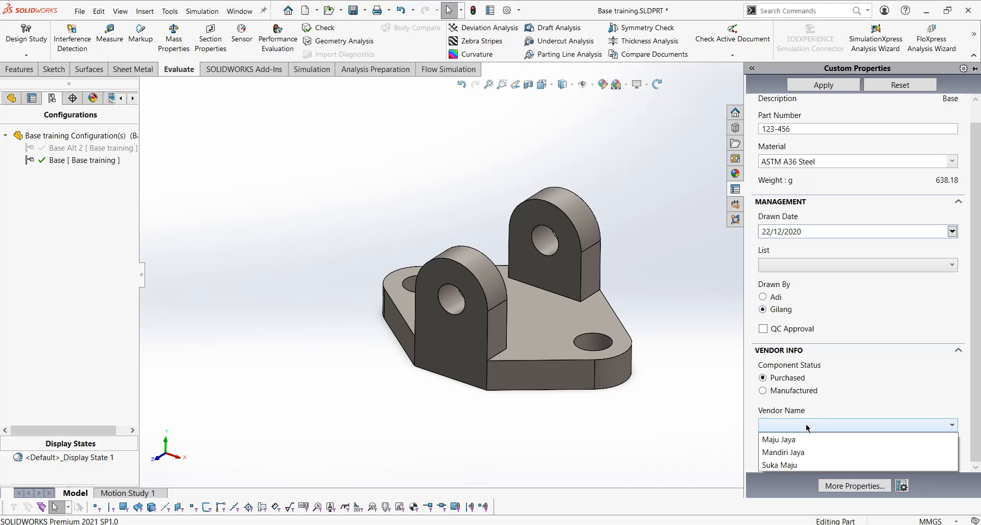
click(804, 441)
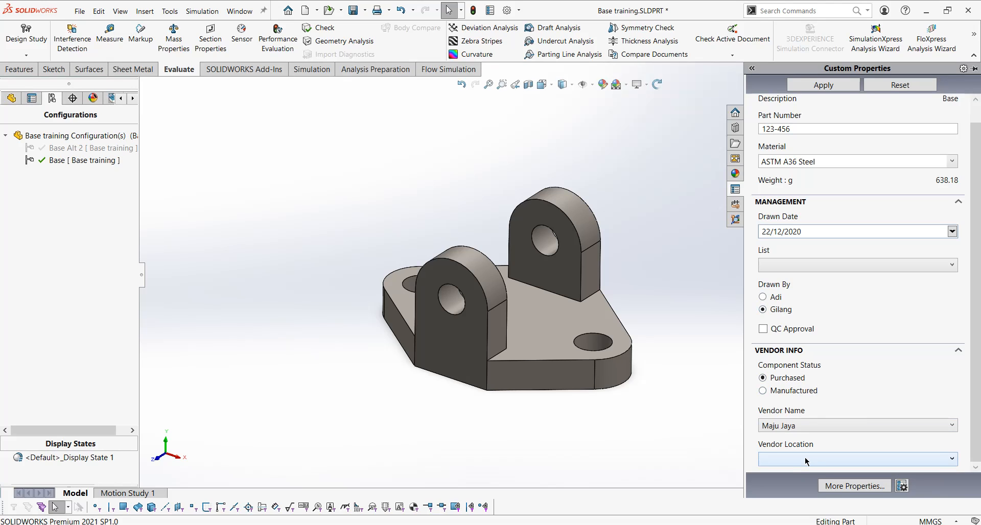
click(806, 462)
click(799, 473)
click(835, 84)
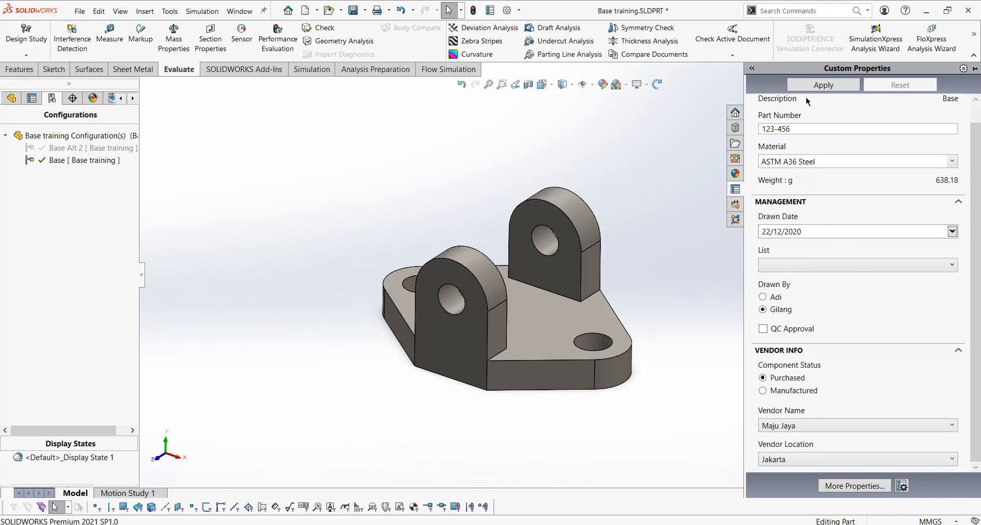
Activate the Base Alt 2 configuration of the base part and review its custom properties
scroll(861, 276, up, 1)
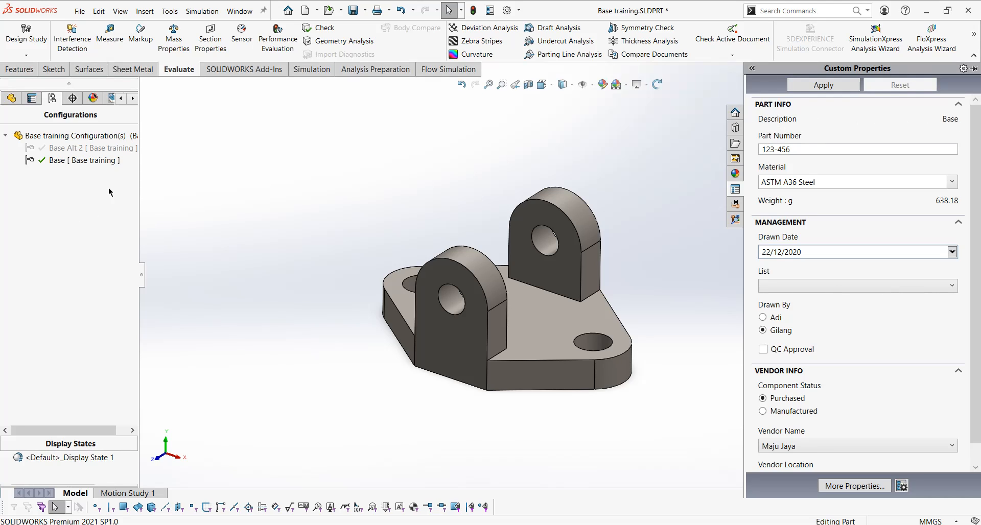
double_click(97, 149)
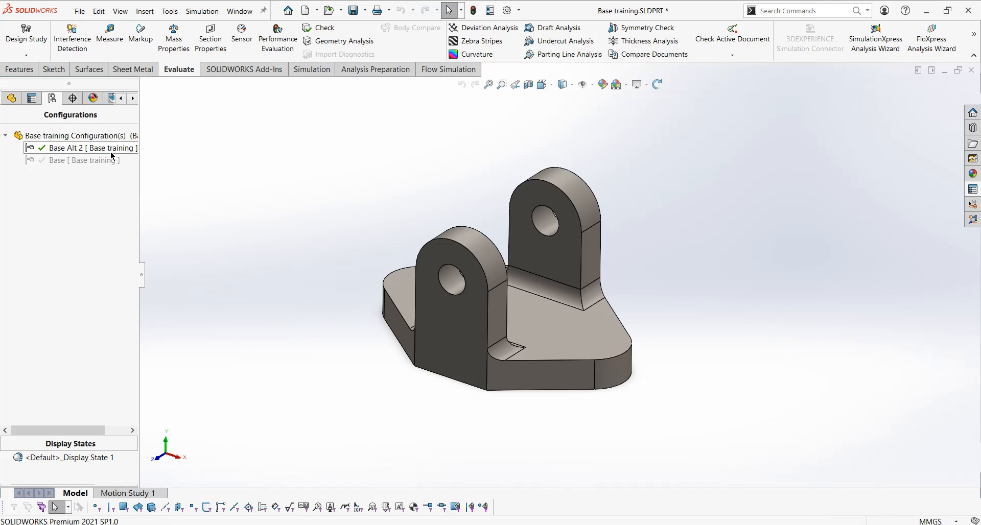
click(972, 192)
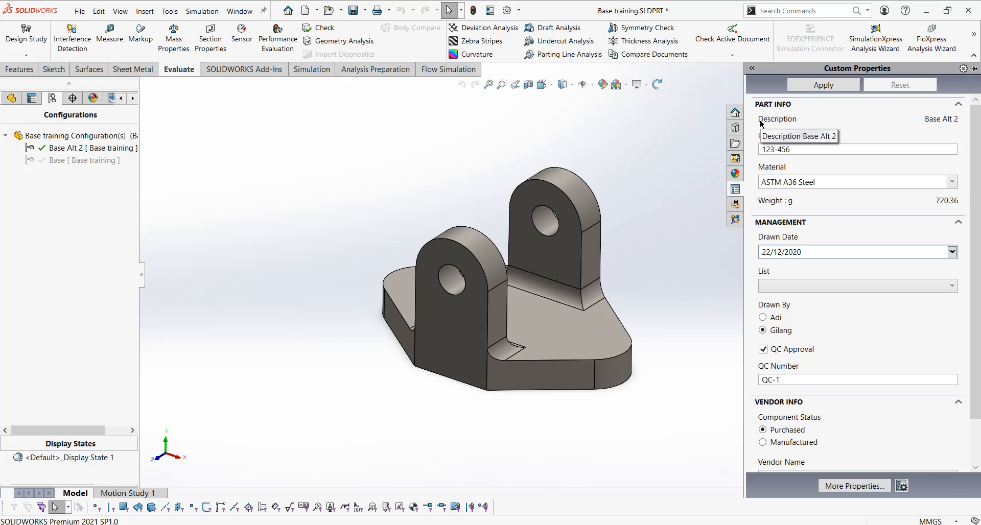
Save the base part and close it to return to the assembly
click(353, 10)
click(972, 70)
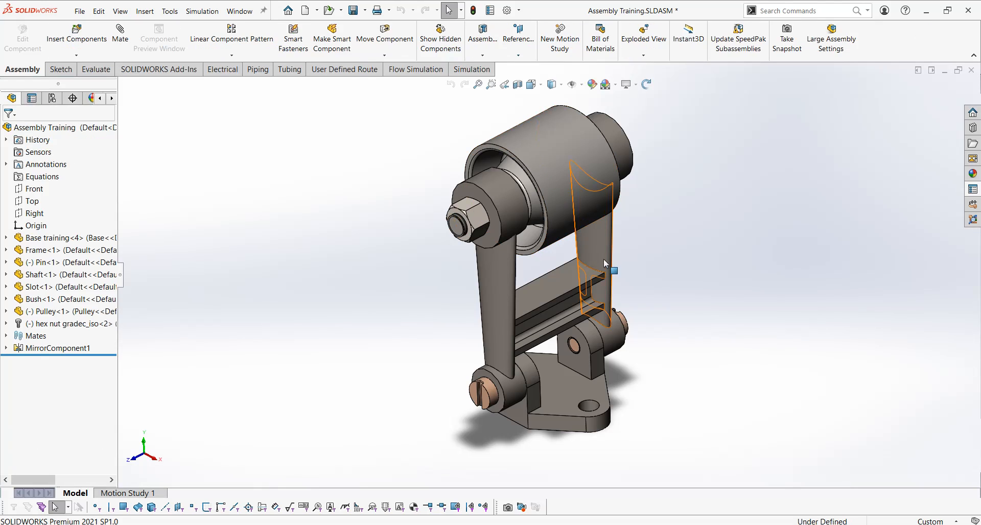
Switch the Base training component in the assembly to the Base Alt 2 configuration
mouse_move(572, 282)
middle_down()
mouse_move(613, 269)
mouse_move(560, 279)
middle_up()
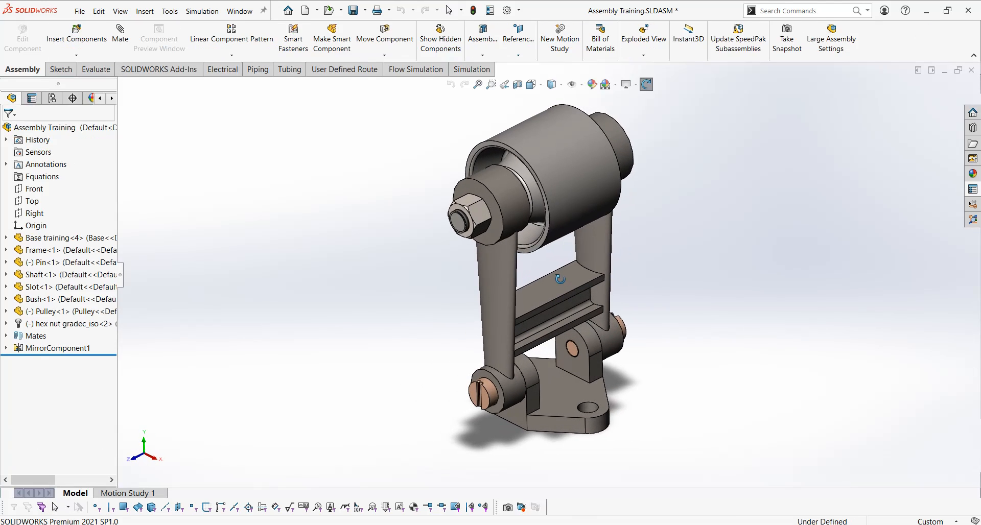
scroll(575, 278, up, 2)
scroll(592, 352, down, 1)
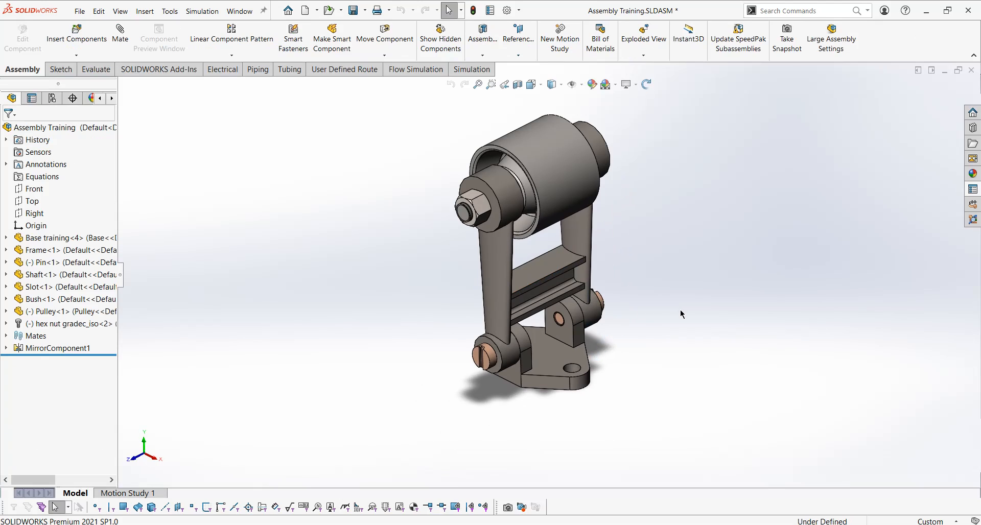
scroll(535, 366, down, 3)
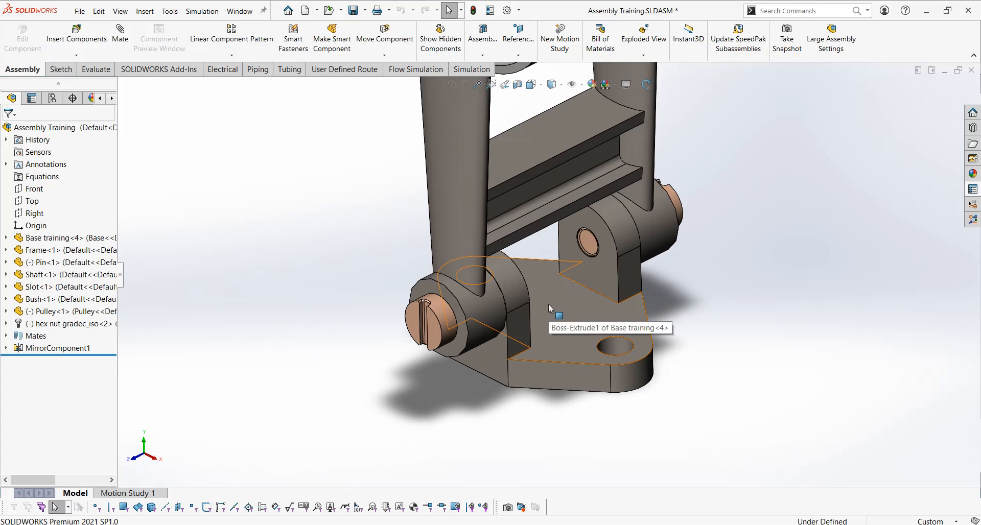
scroll(547, 305, up, 2)
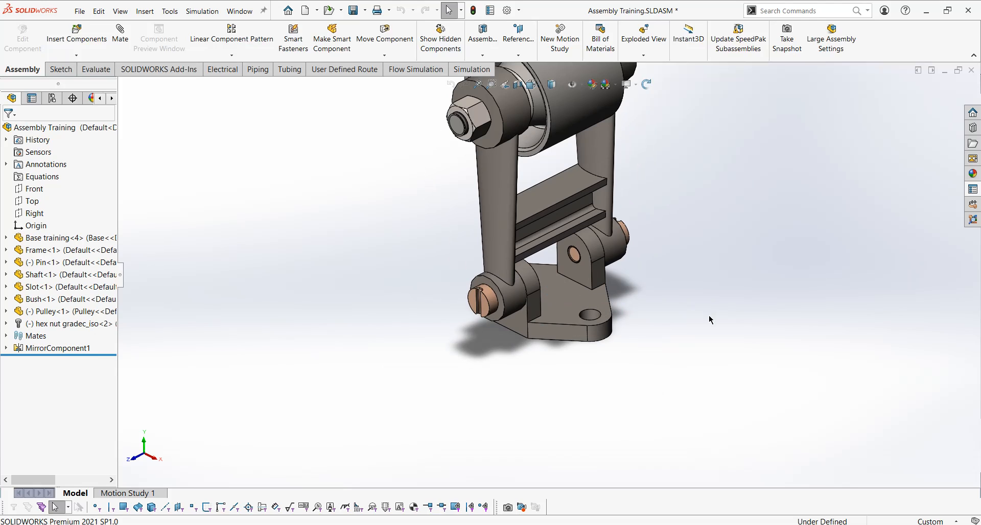
click(565, 295)
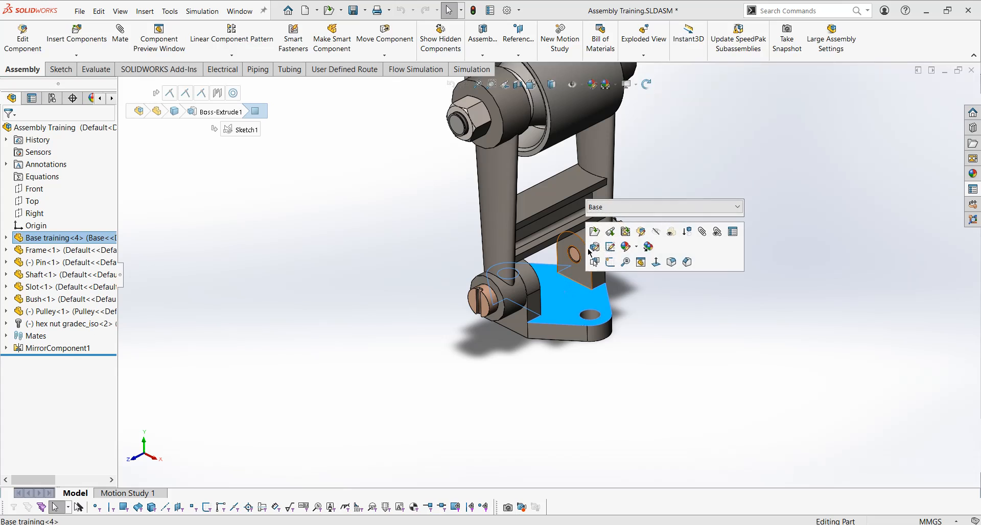
click(699, 210)
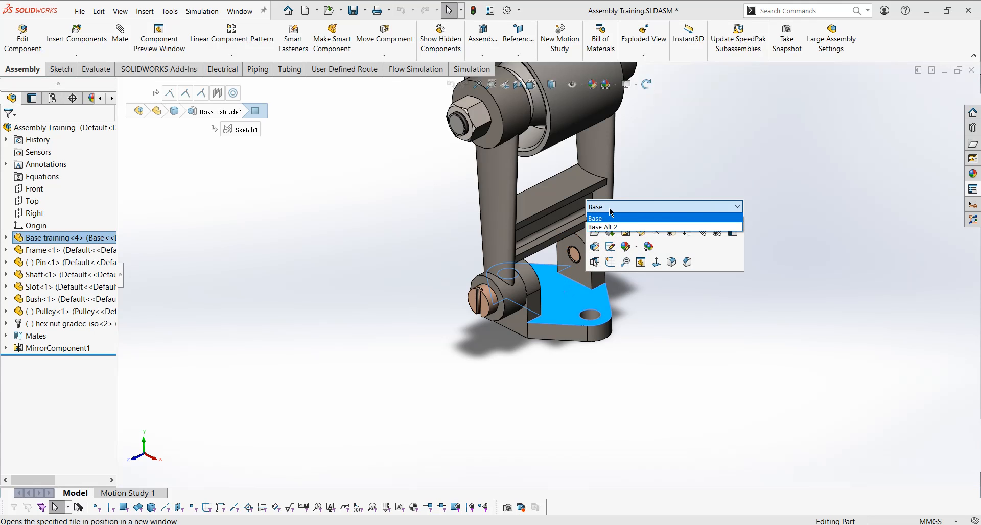
click(608, 227)
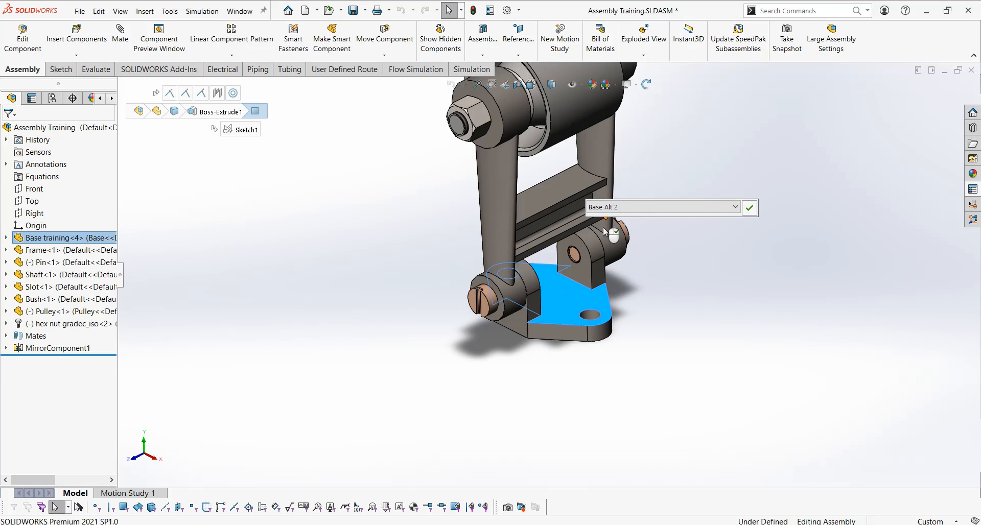
click(750, 207)
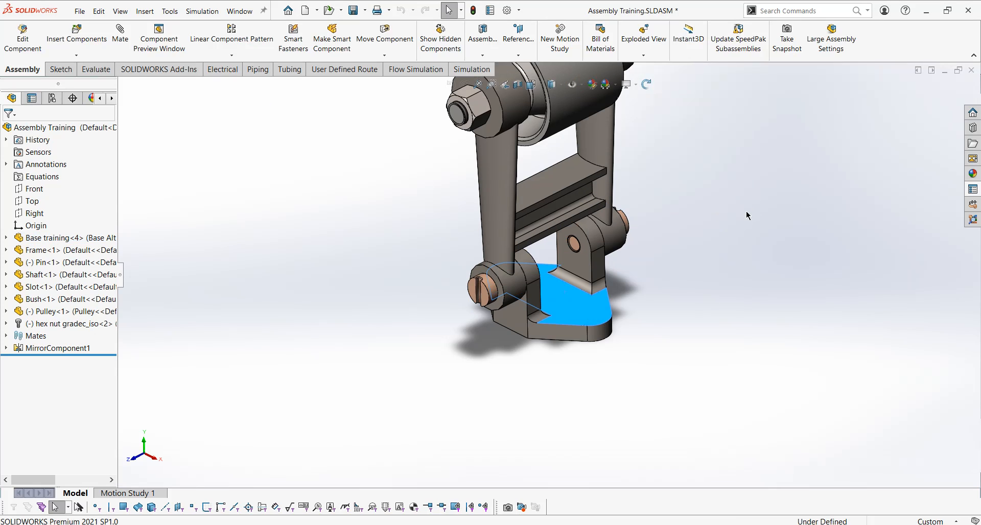
click(633, 320)
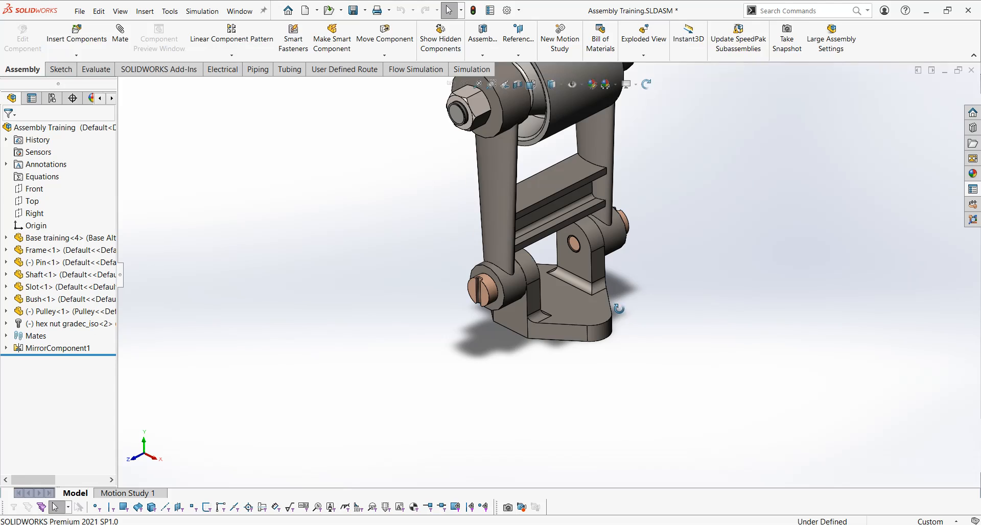
Orient the assembly to the isometric view and save it
middle_drag(626, 311, 669, 271)
scroll(671, 269, up, 3)
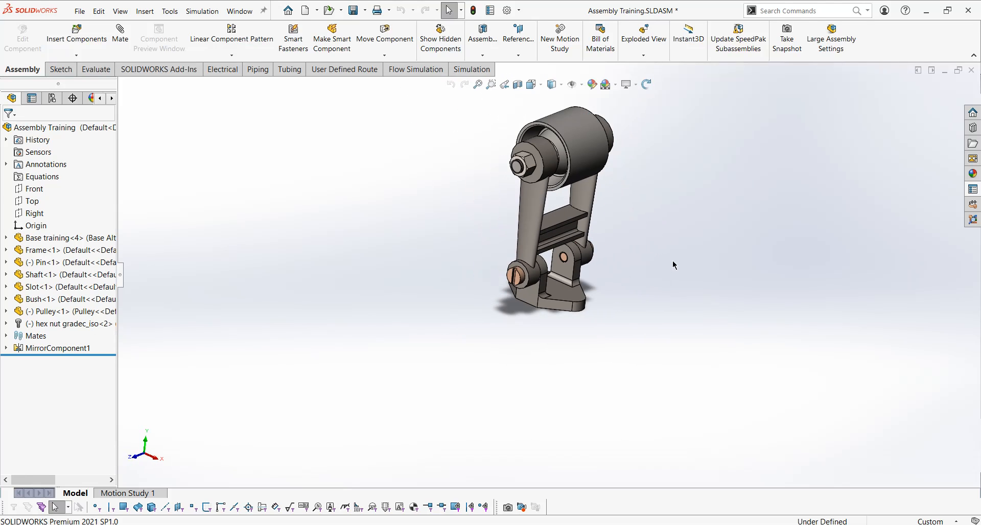
key(space)
click(846, 296)
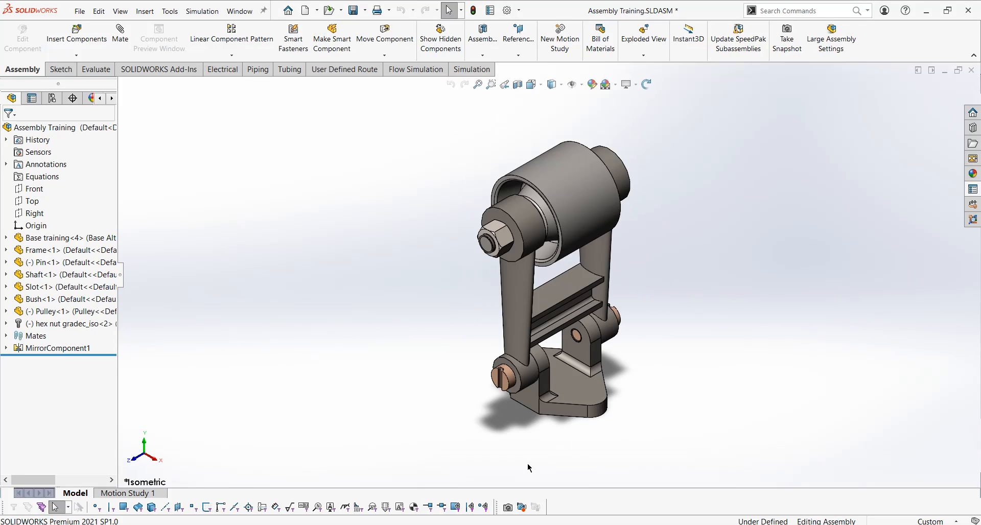
click(353, 11)
Switch to the Assembly Training drawing and examine its views and bill of materials against the changed base configuration
mouse_move(358, 523)
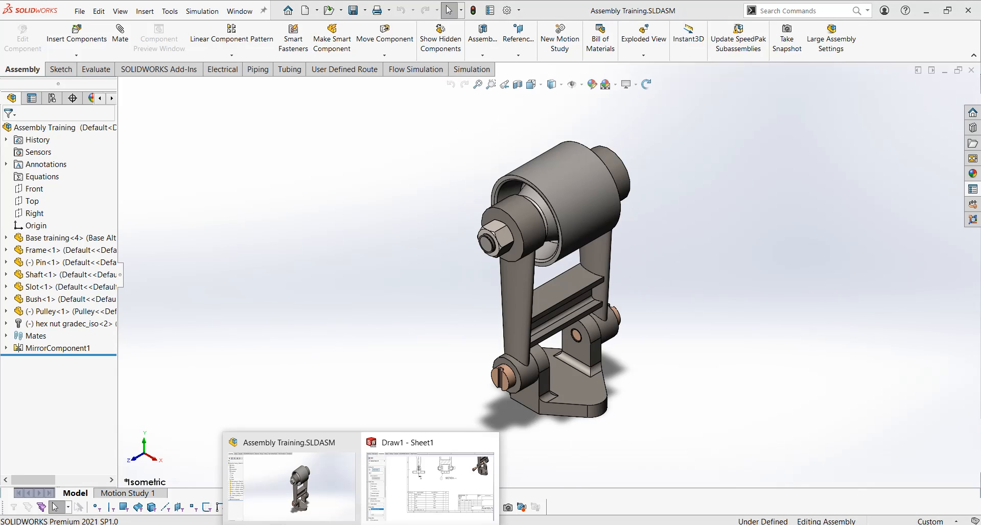
click(452, 481)
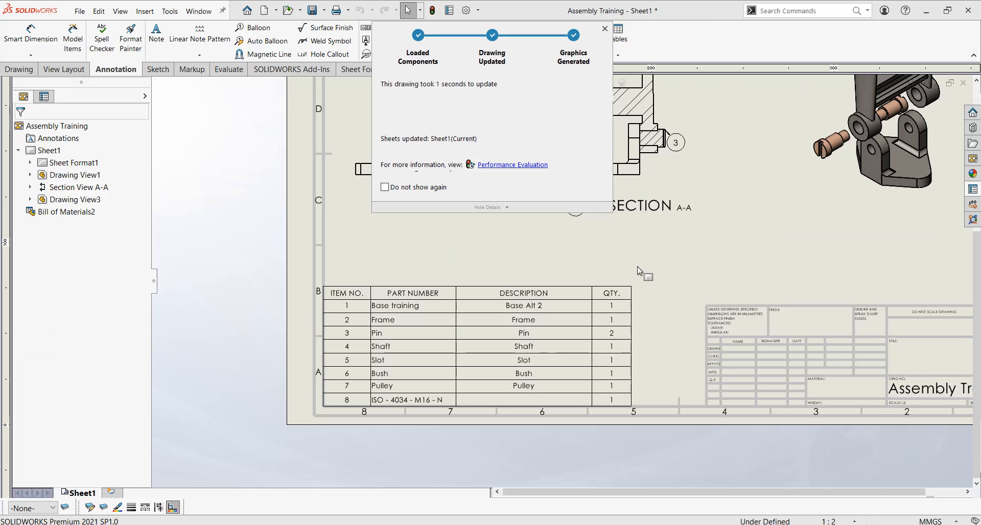
scroll(710, 199, up, 4)
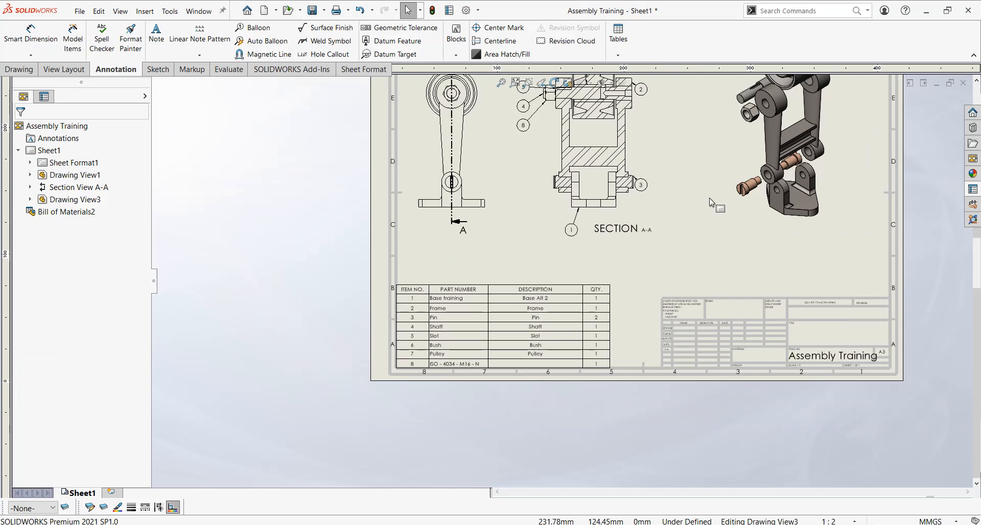
scroll(709, 198, down, 1)
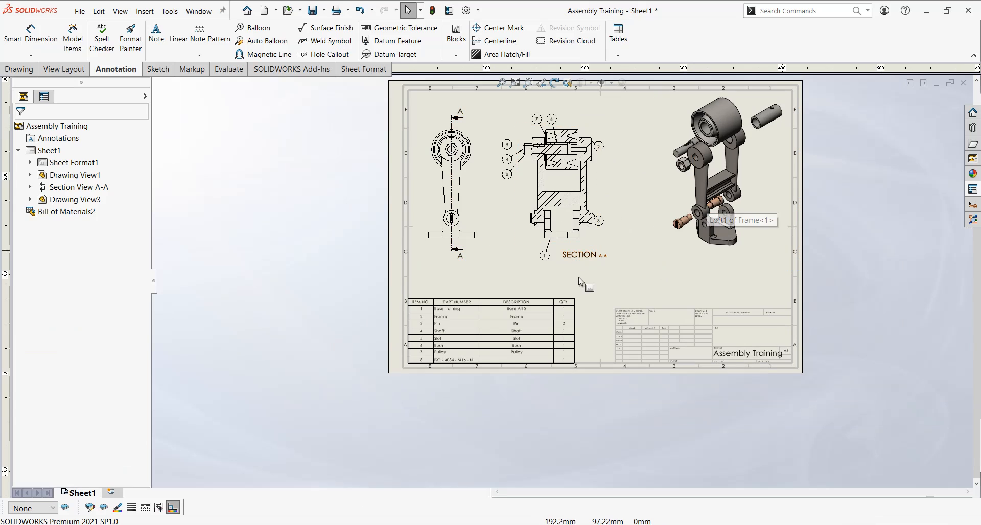
scroll(583, 286, down, 3)
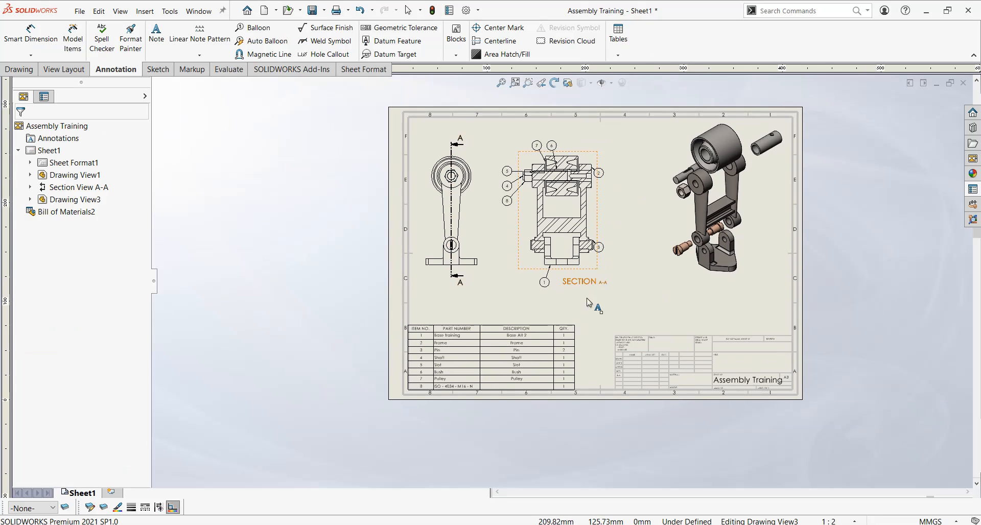
scroll(574, 309, up, 1)
scroll(574, 308, down, 2)
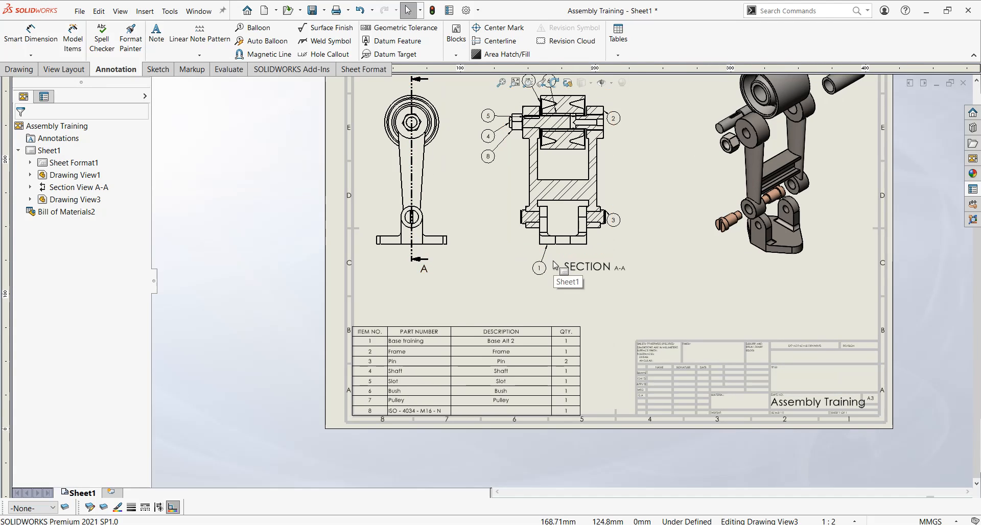
Delete the existing bill of materials table from the drawing sheet
scroll(430, 245, down, 2)
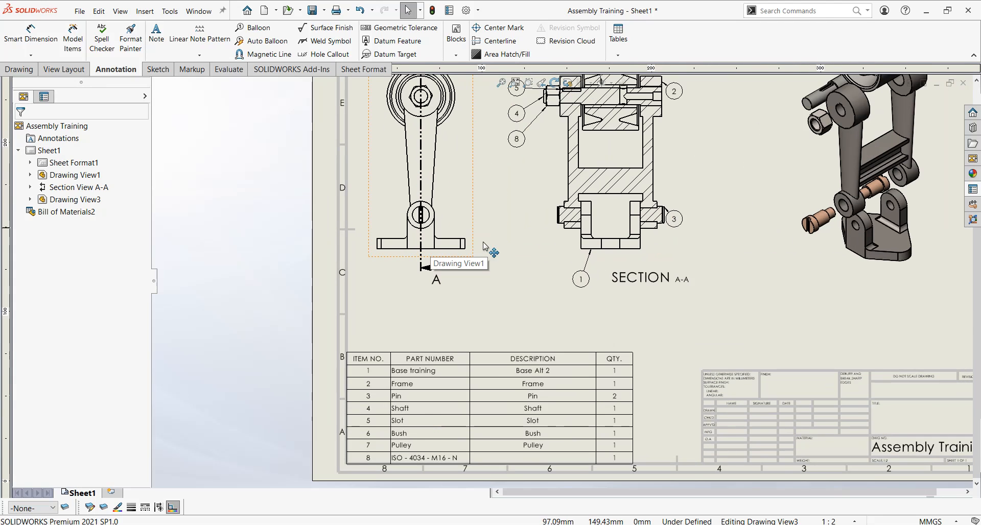
scroll(430, 379, down, 2)
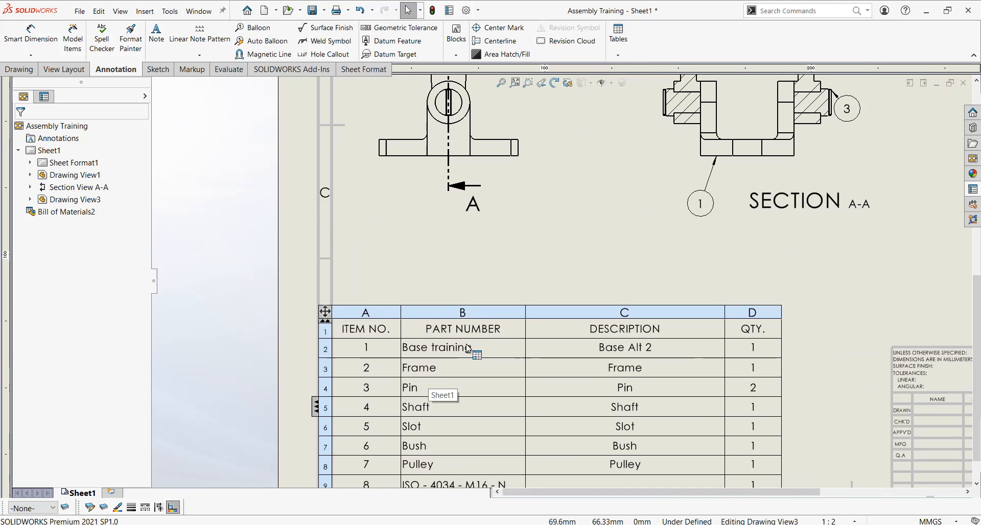
click(487, 314)
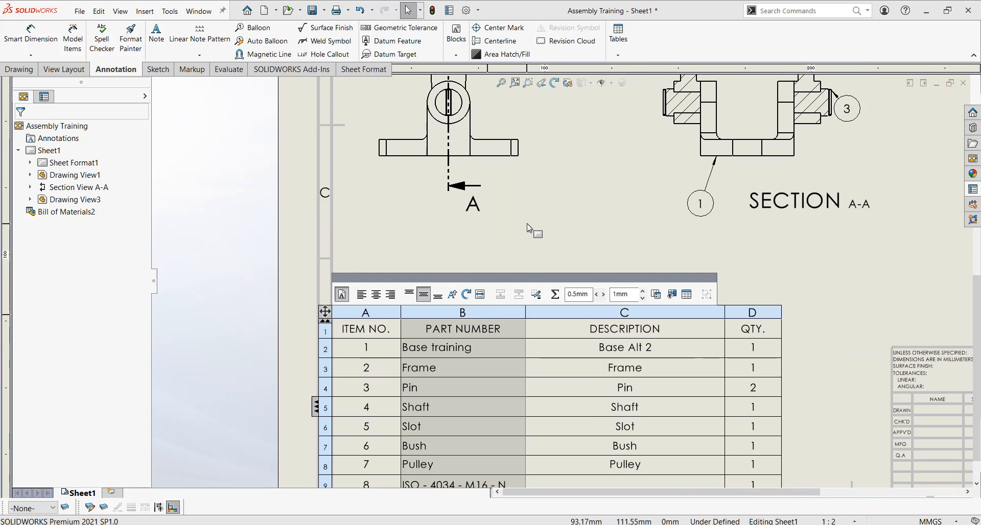
click(532, 227)
scroll(511, 286, up, 2)
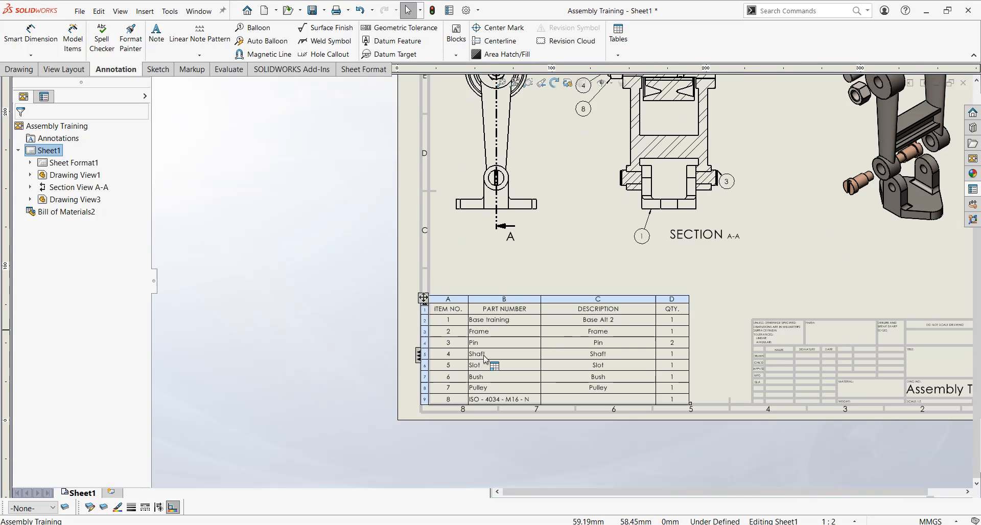
click(424, 297)
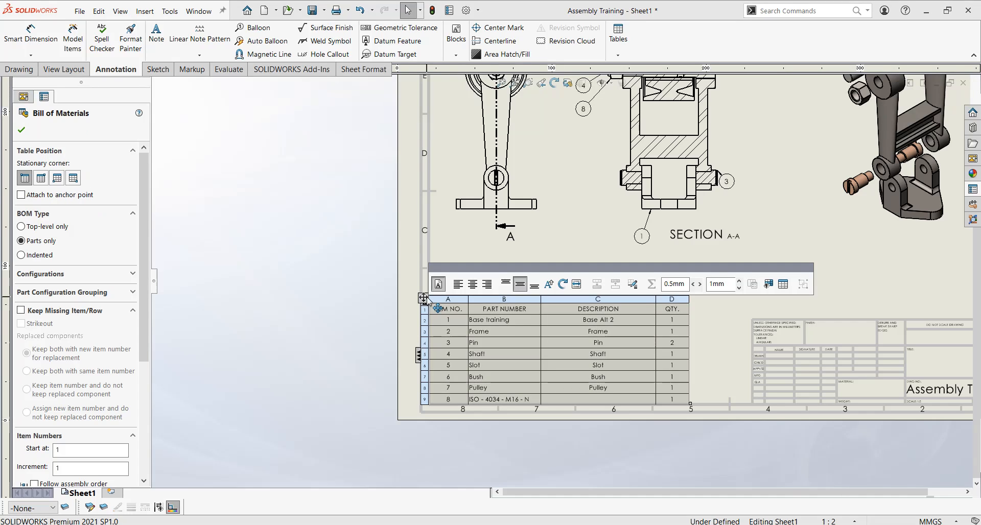
key(Delete)
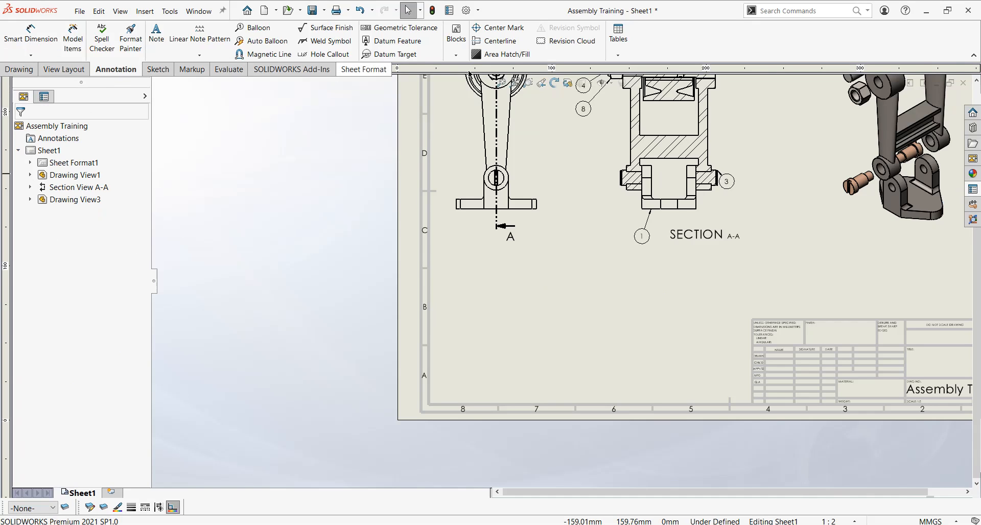
Create a parts-only bill of materials from the exploded isometric view using the bom-standard template
click(622, 39)
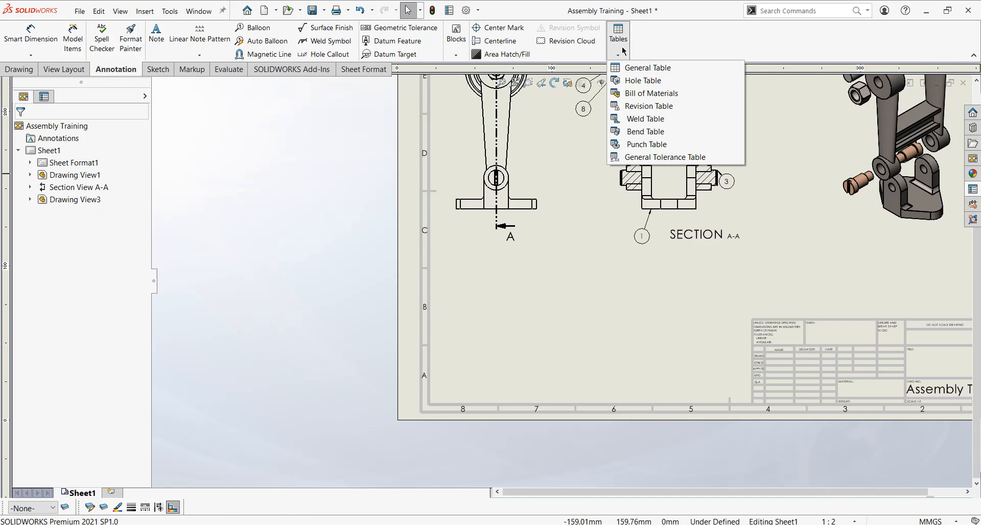
click(650, 93)
scroll(560, 281, up, 2)
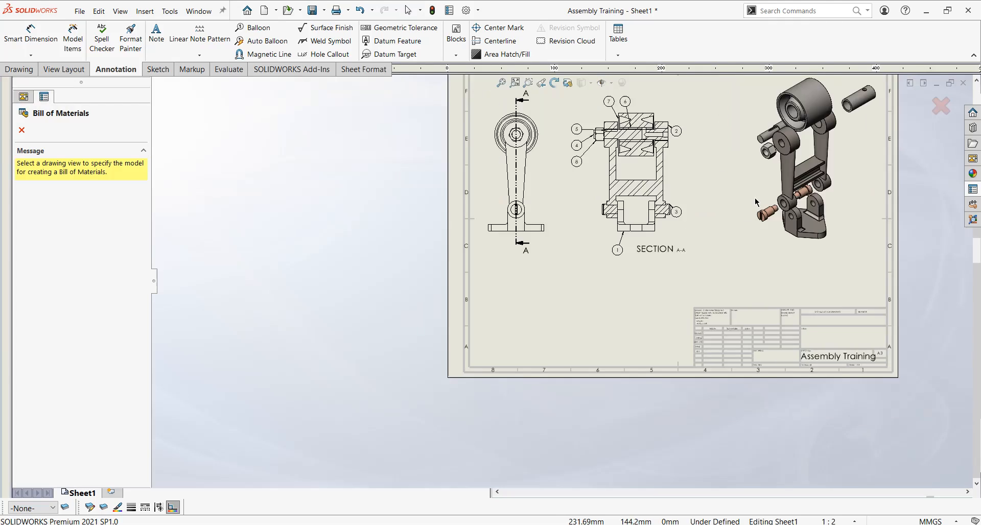
scroll(756, 202, up, 2)
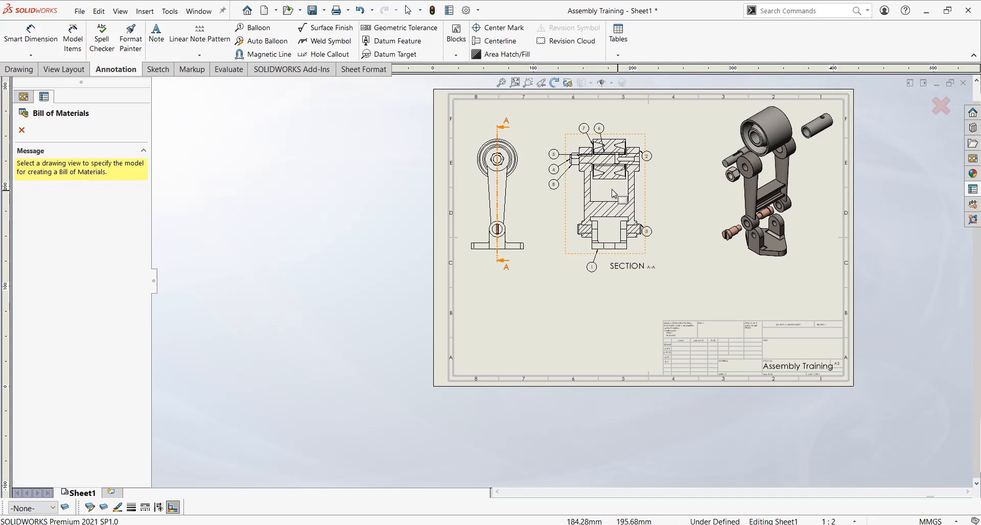
click(720, 195)
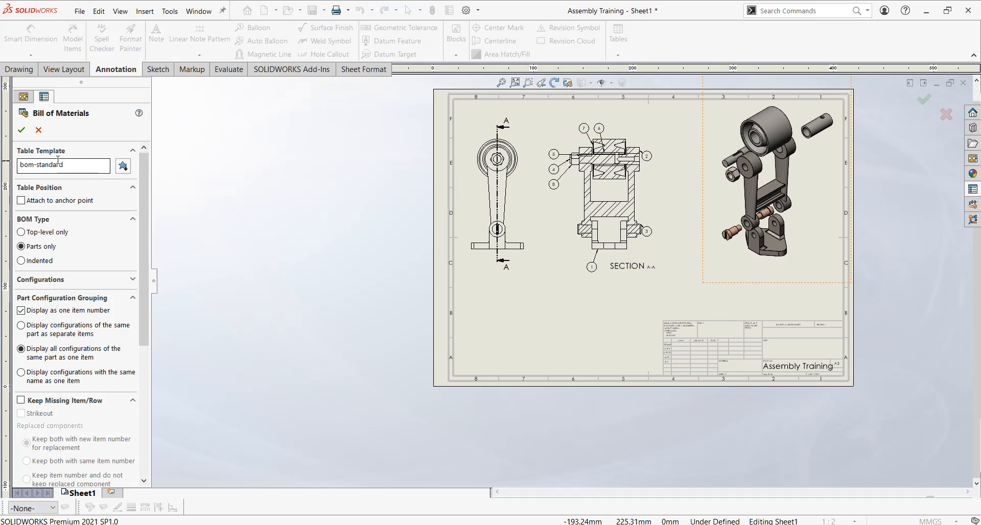
click(24, 132)
Place the new bill of materials in the lower-left area of the sheet, against the left border line
click(482, 317)
scroll(482, 317, up, 3)
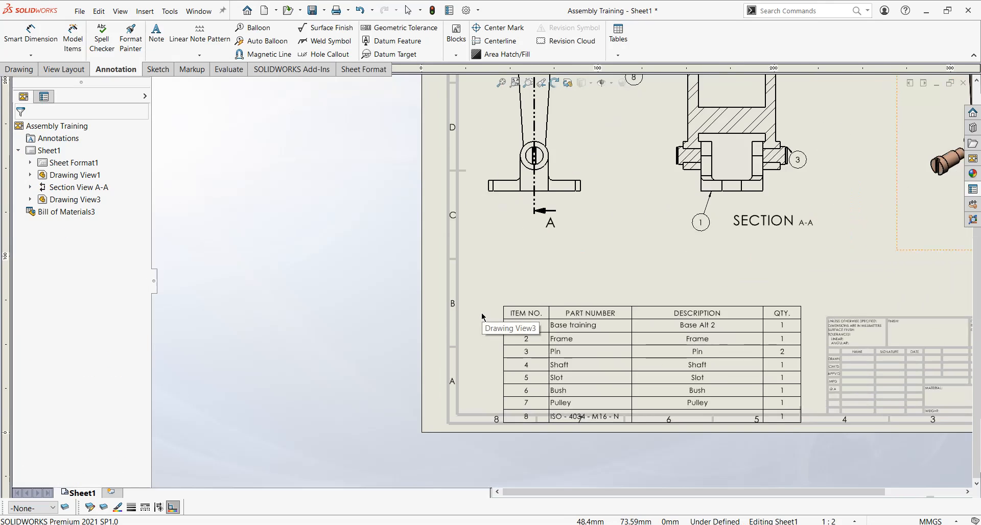
click(458, 296)
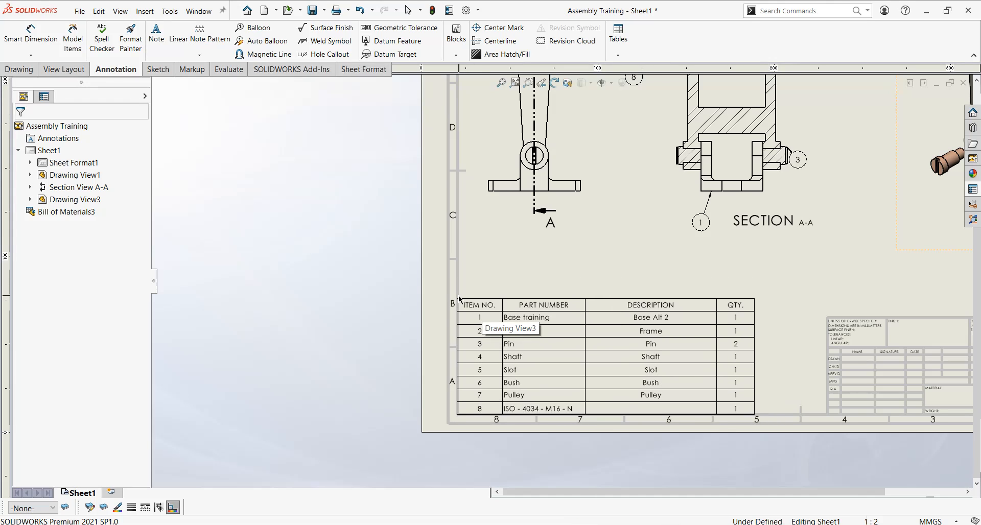
scroll(766, 343, up, 2)
click(695, 361)
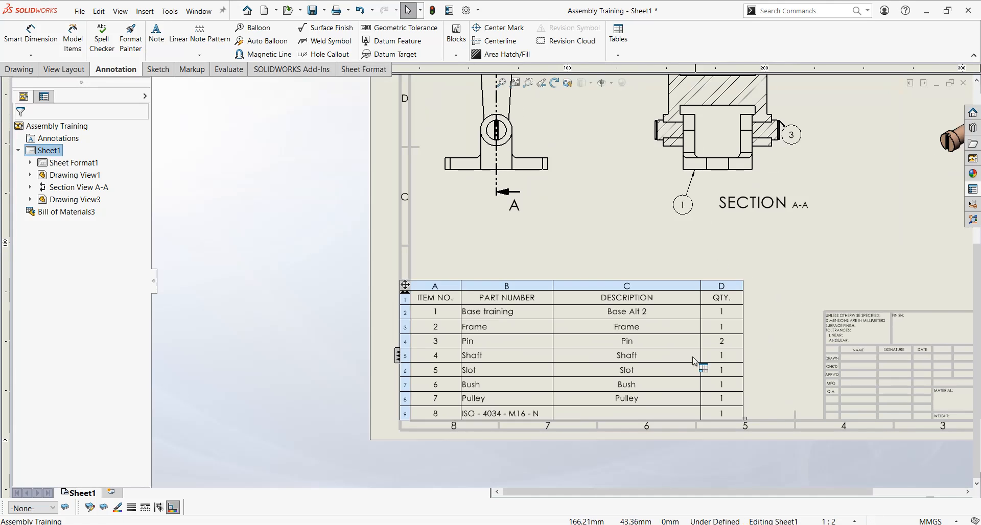
scroll(715, 365, down, 3)
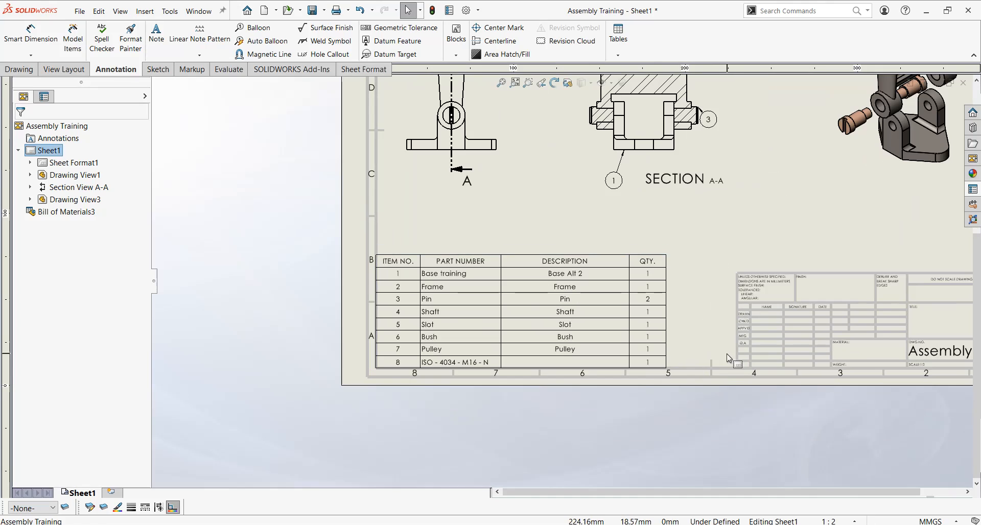
Change the column type of the bill of materials' PART NUMBER column to CUSTOM PROPERTY
click(462, 251)
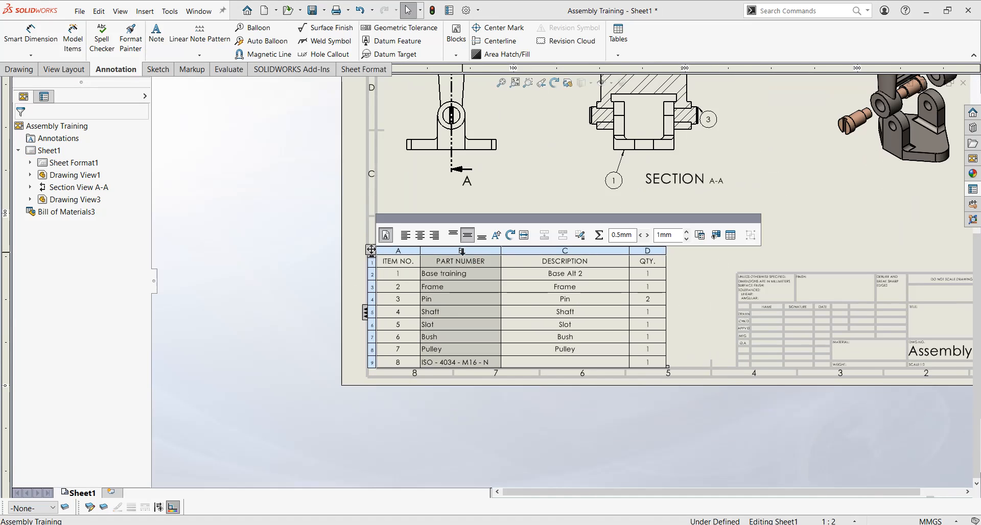
click(717, 302)
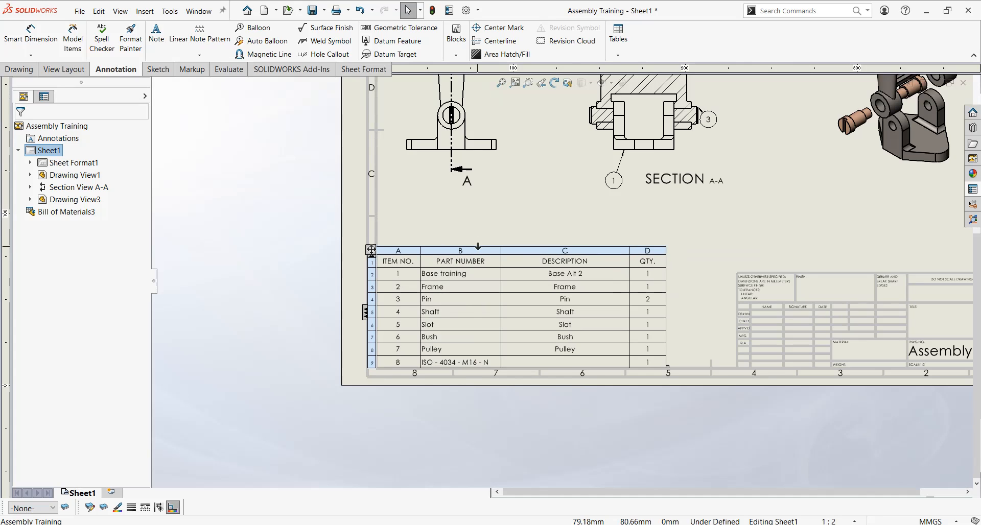
click(481, 251)
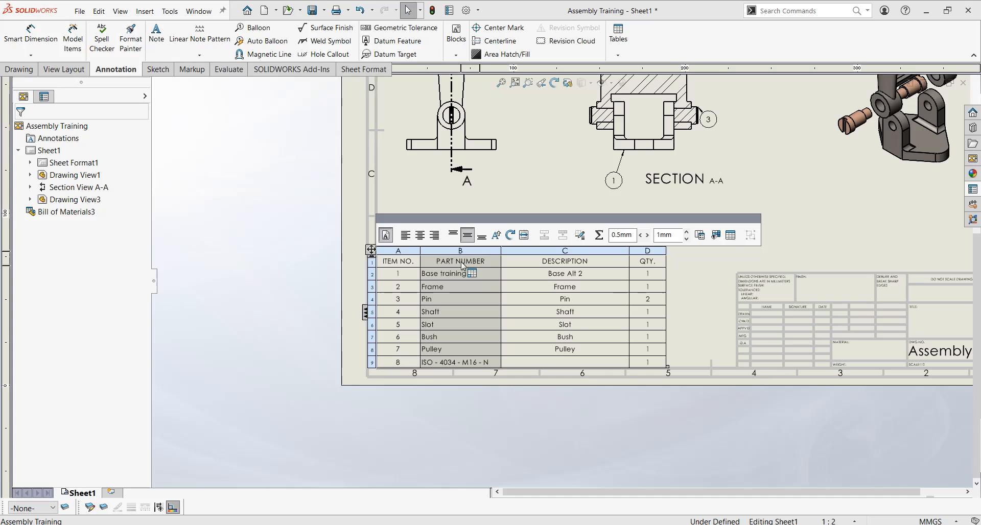
click(700, 235)
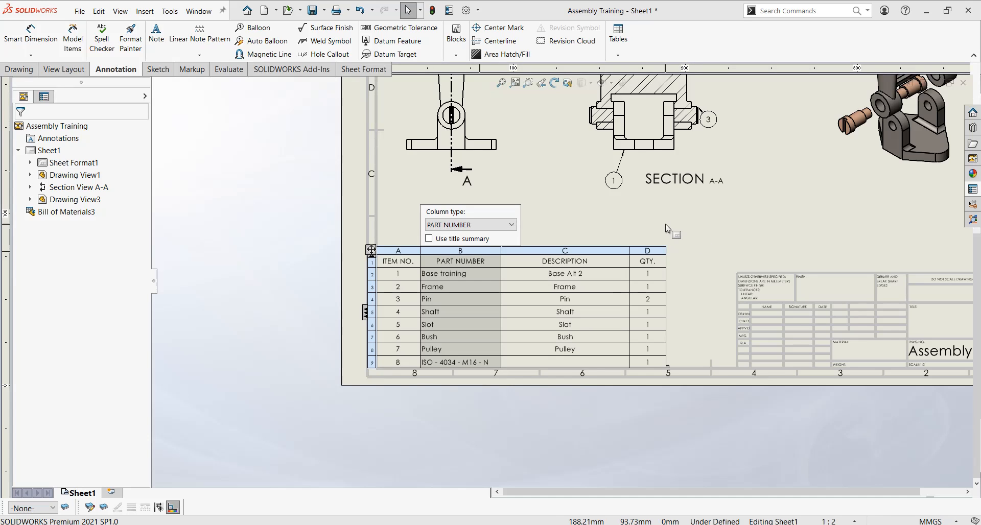
click(506, 225)
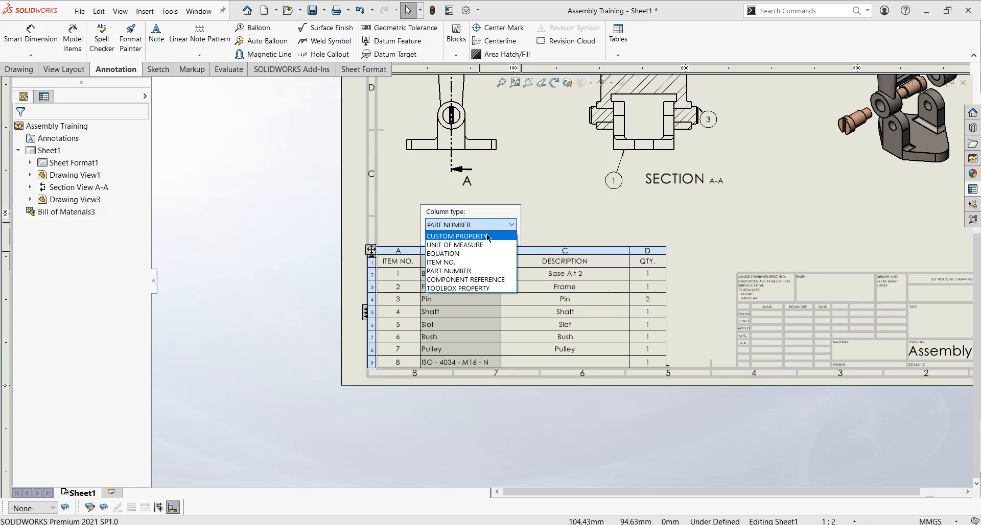
click(488, 236)
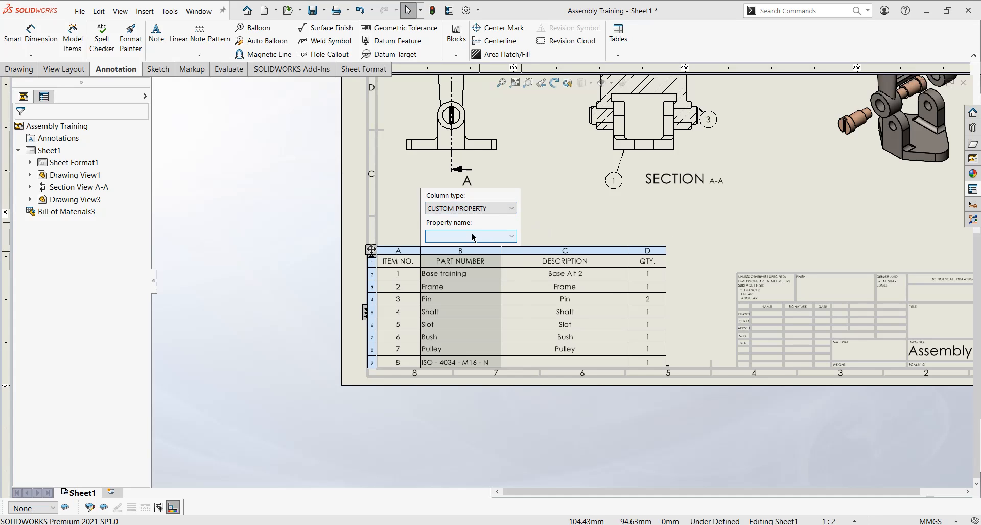
Set the property name of column B in the bill of materials to SW-Configuration Name(Configuration Name)
click(474, 236)
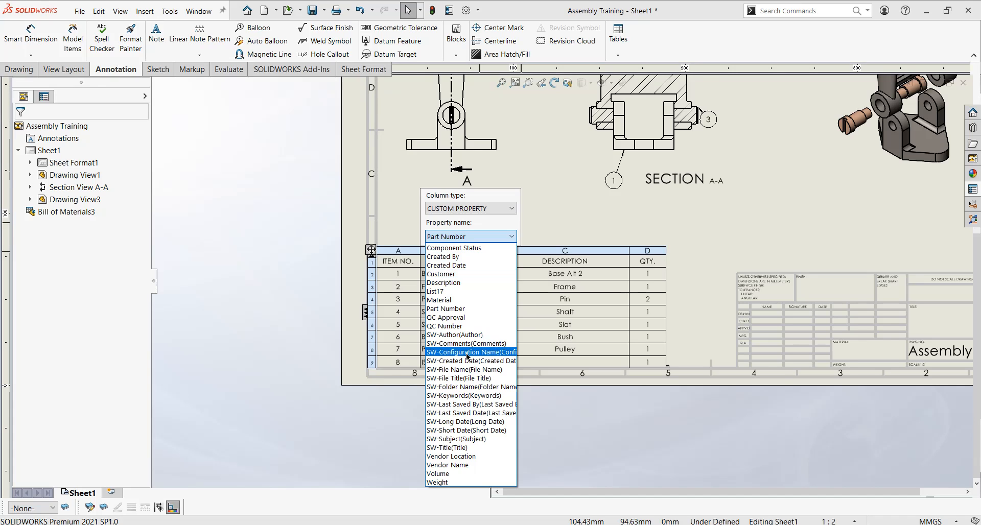
key(Escape)
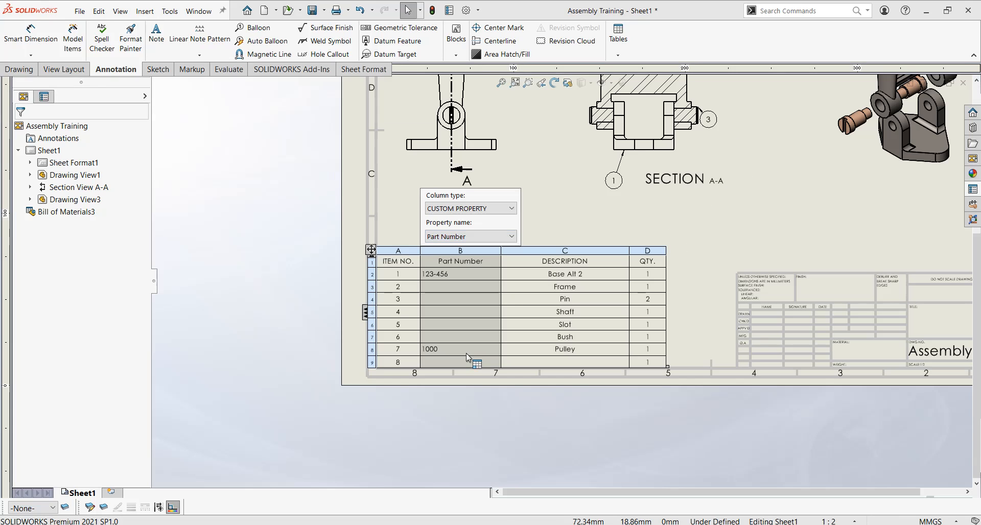
click(471, 236)
click(485, 352)
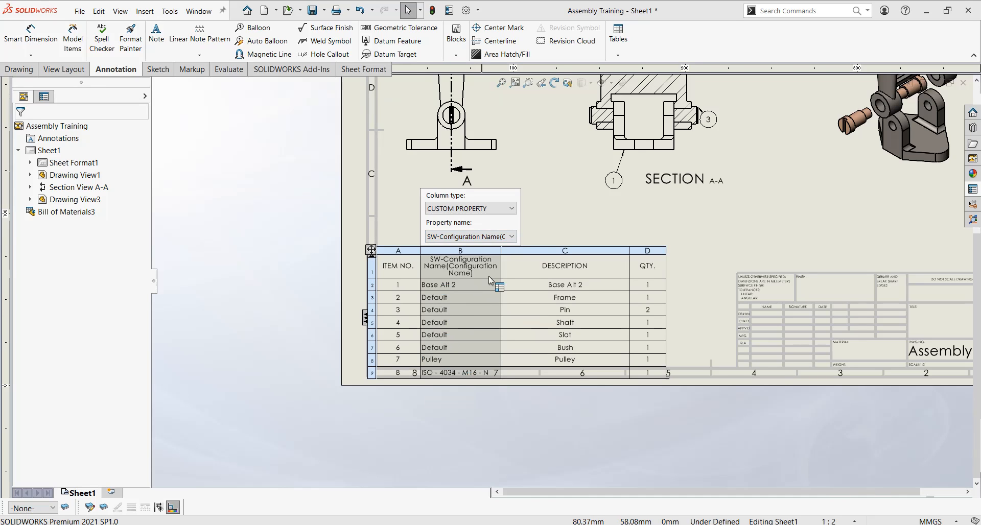
click(542, 231)
mouse_move(441, 322)
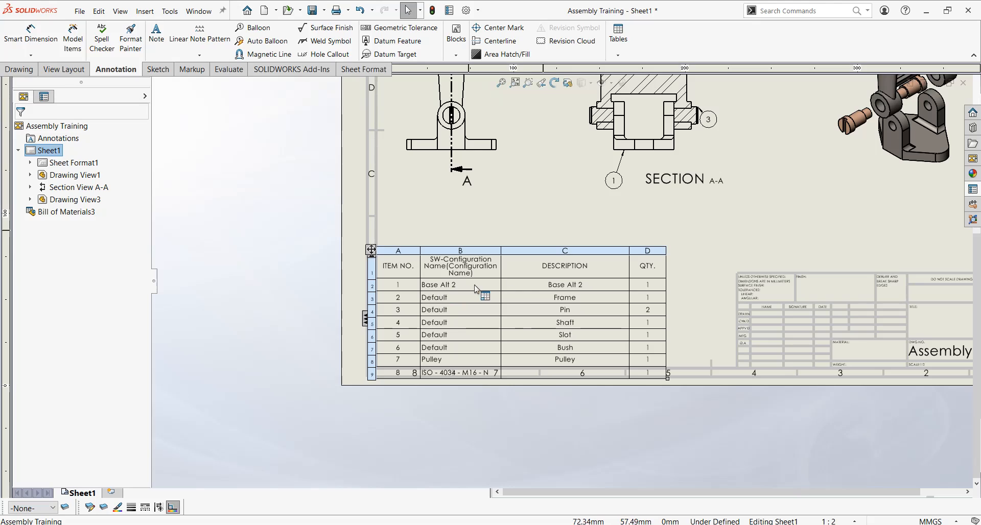
Switch the DESCRIPTION column of the bill of materials to the Part Number custom property and narrow that column by about half
click(556, 248)
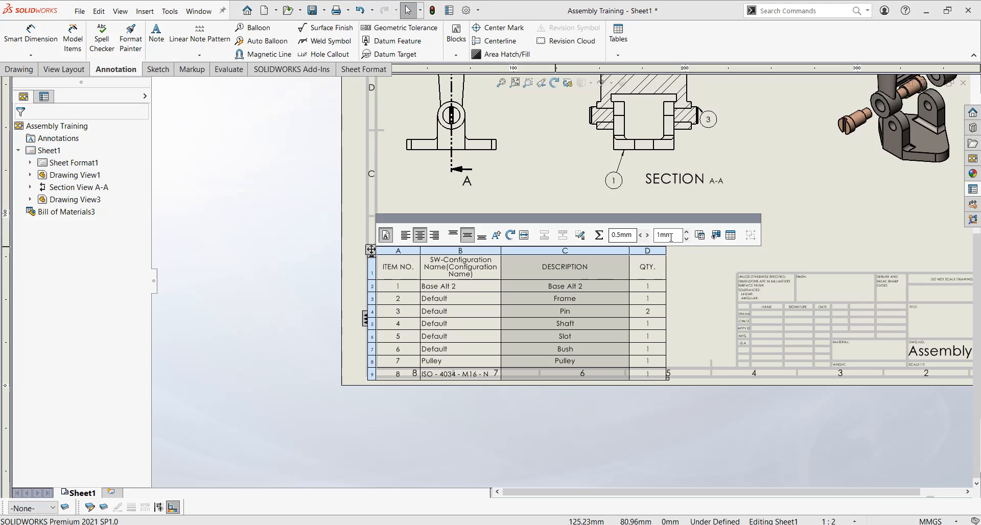
click(700, 235)
click(569, 209)
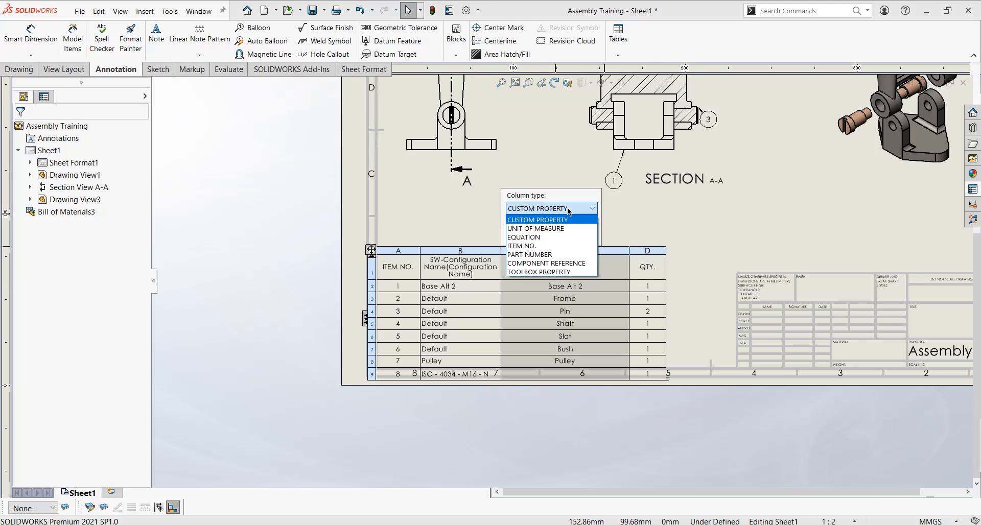
click(567, 219)
click(562, 236)
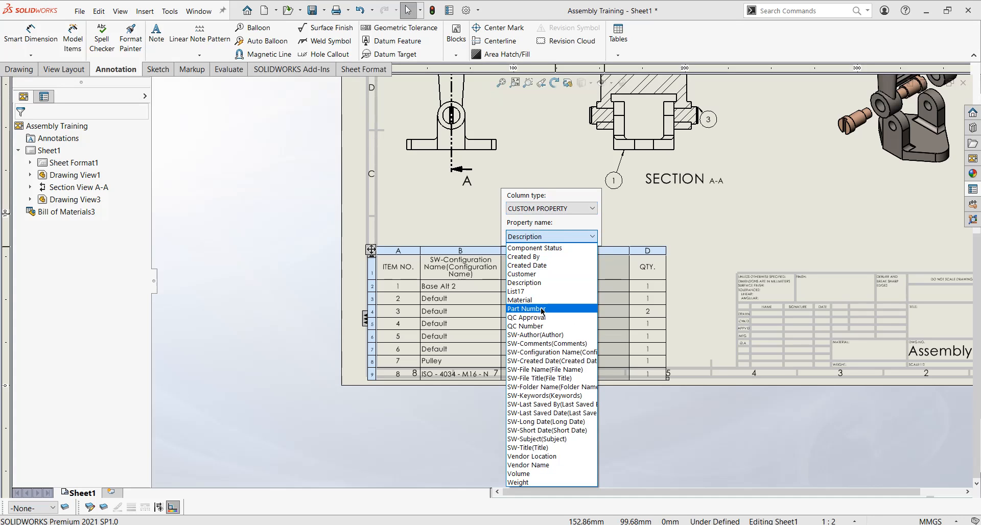
click(516, 309)
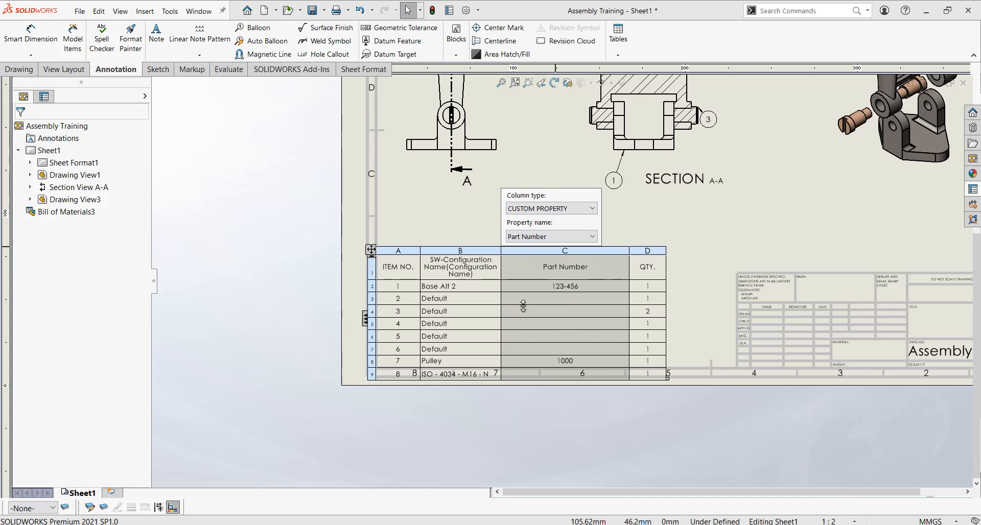
click(559, 308)
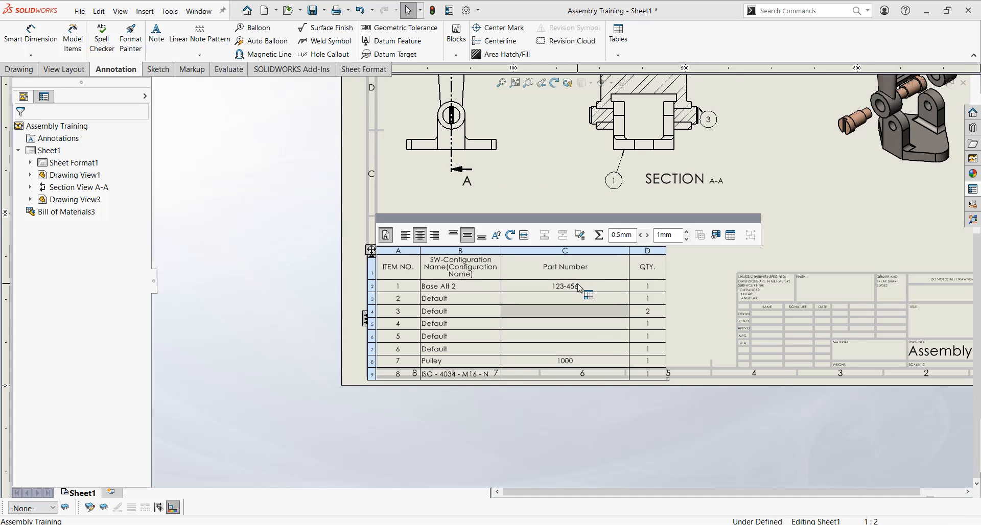
click(583, 363)
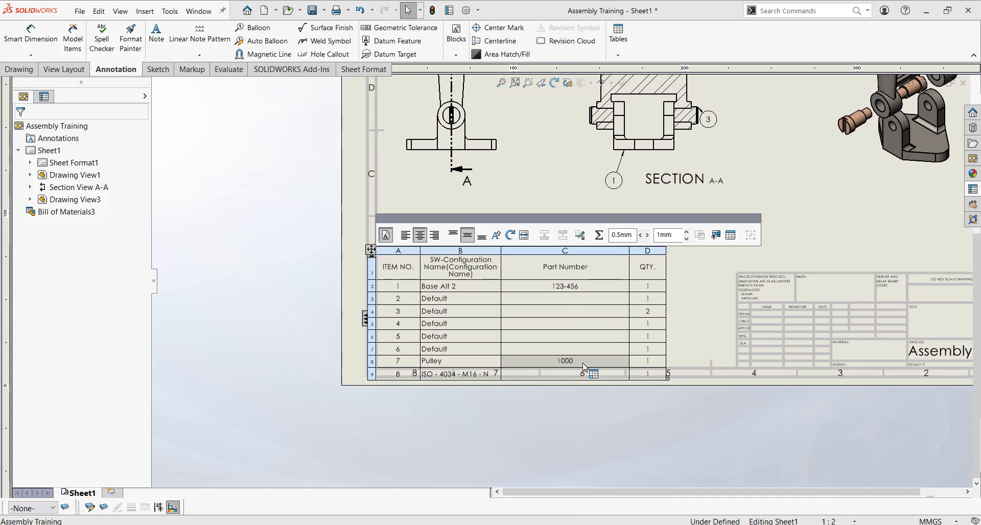
click(682, 276)
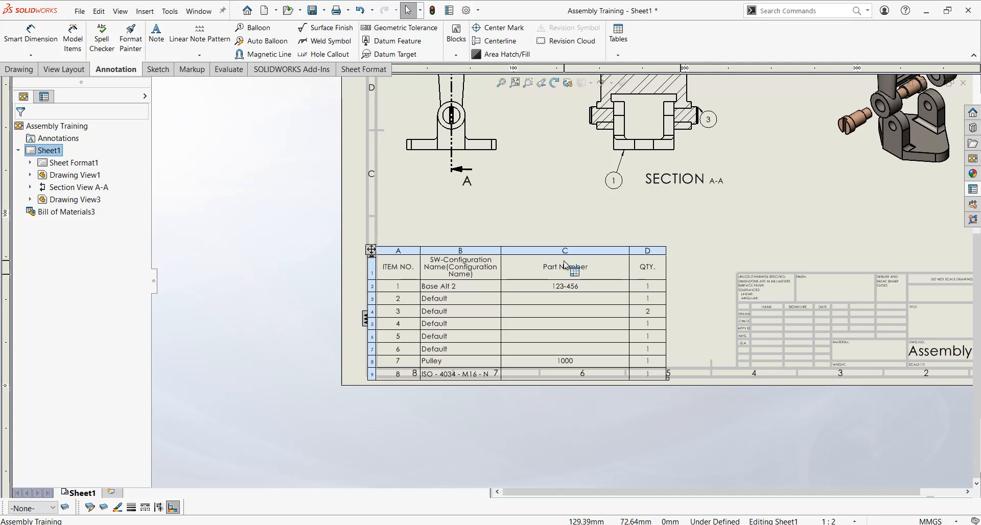
drag(631, 254, 568, 263)
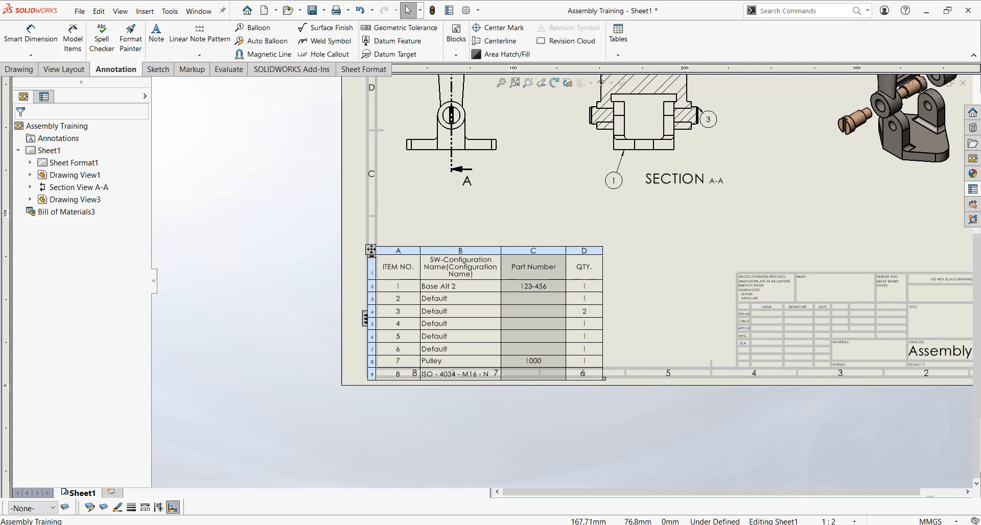
Insert a Material custom-property column to the right of Part Number in the bill of materials, and move the table up inside the sheet border
right_click(551, 250)
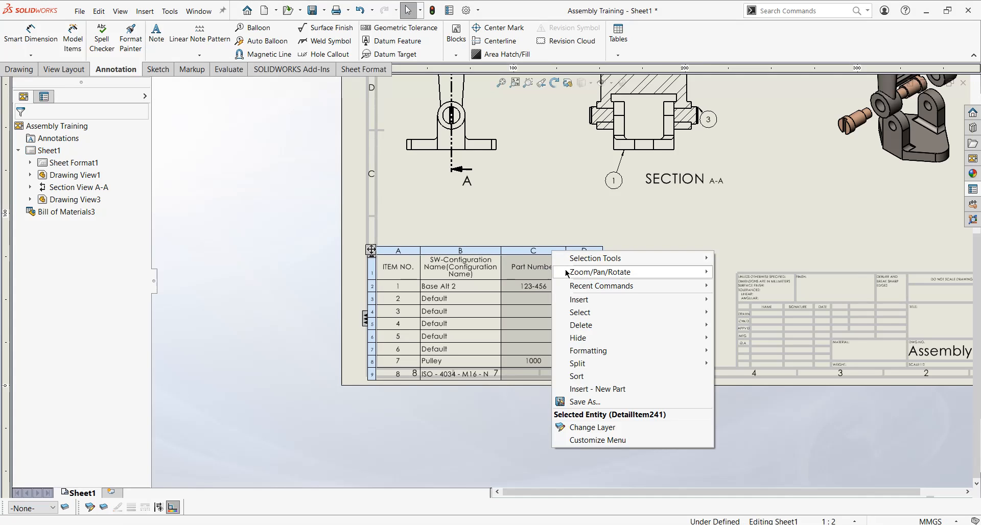
mouse_move(594, 302)
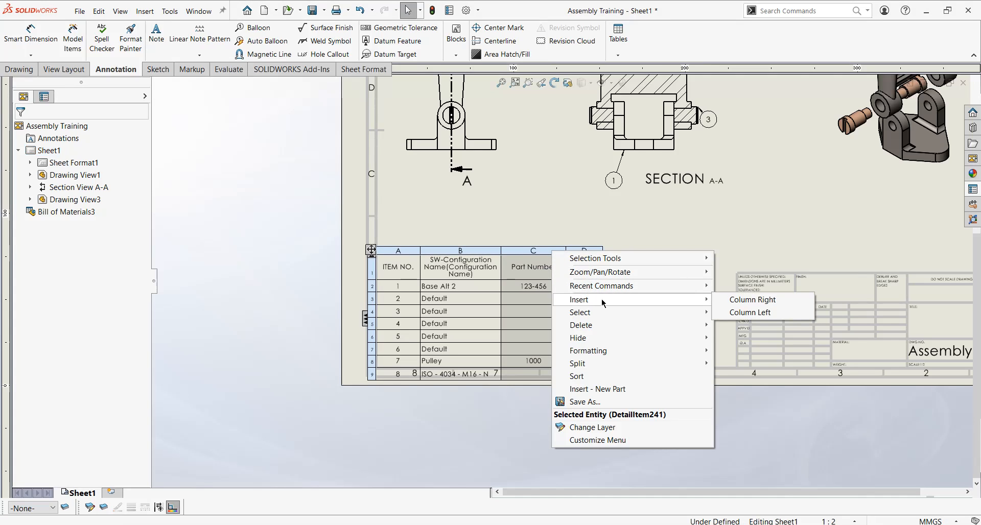
click(738, 303)
click(625, 236)
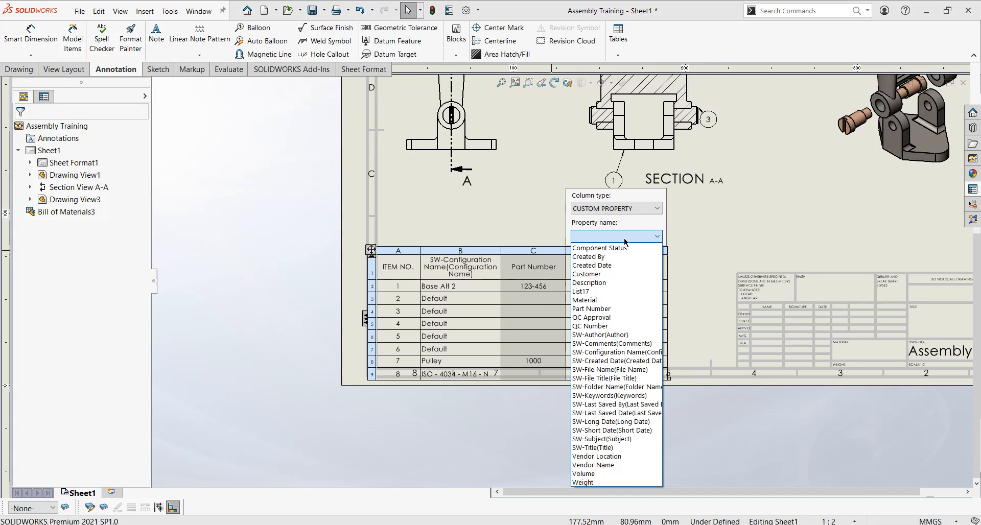
click(609, 300)
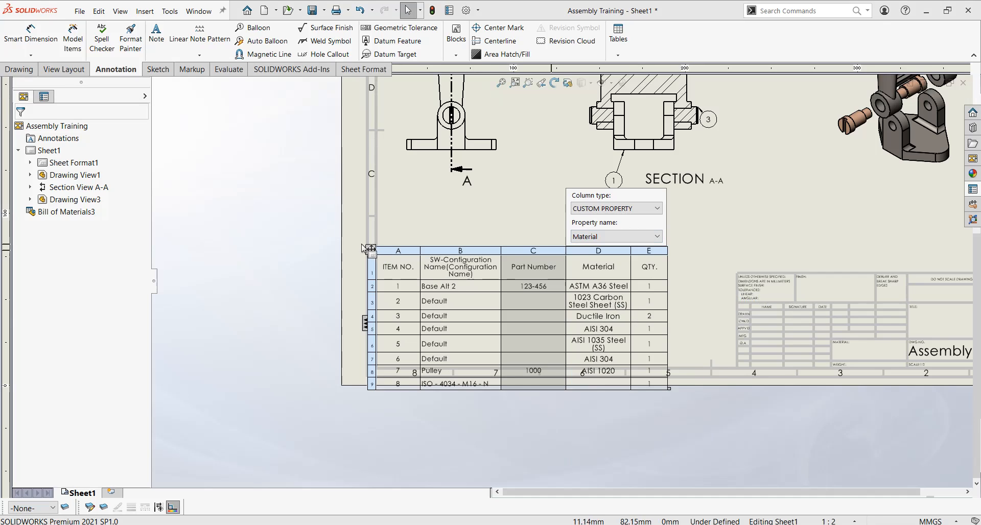
drag(371, 249, 371, 228)
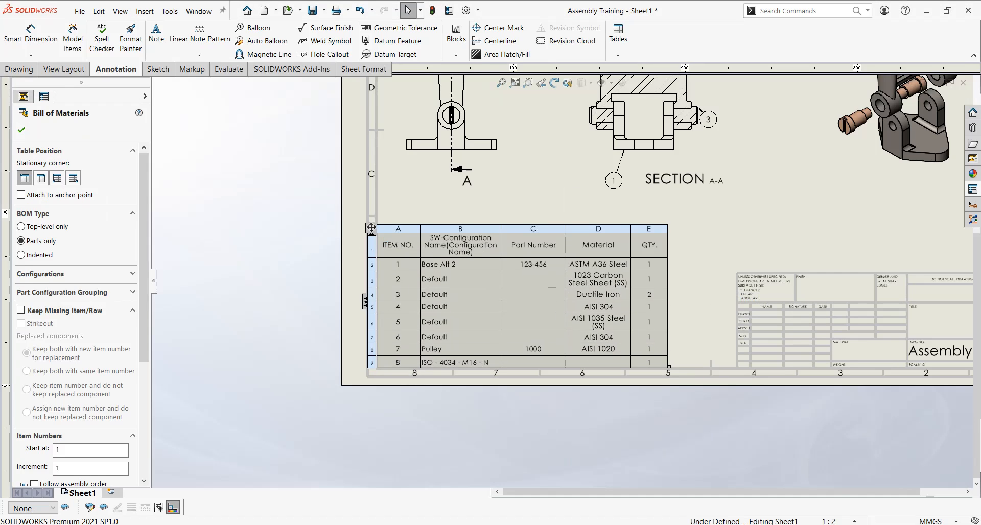
Insert a Vendor Name custom-property column to the right of the Material column in the bill of materials
right_click(613, 230)
mouse_move(671, 283)
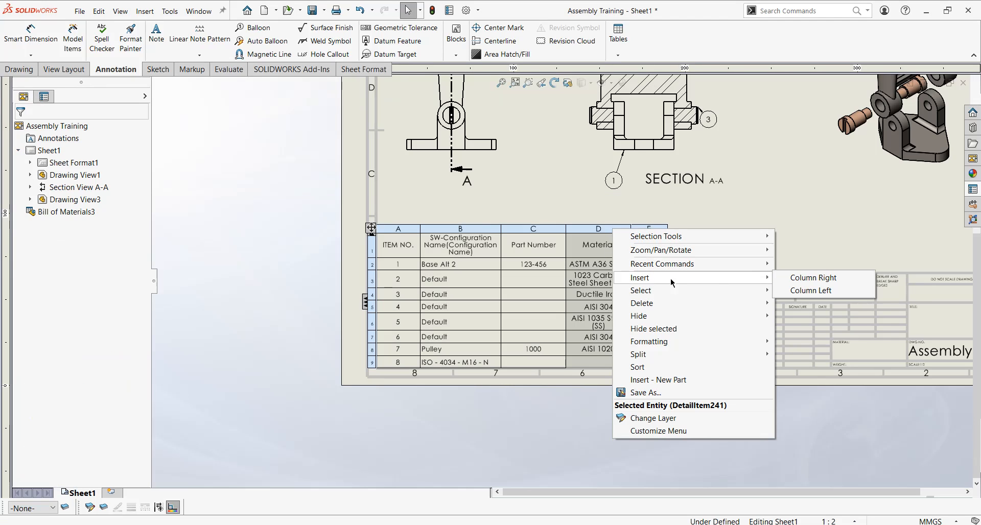
click(797, 278)
click(691, 220)
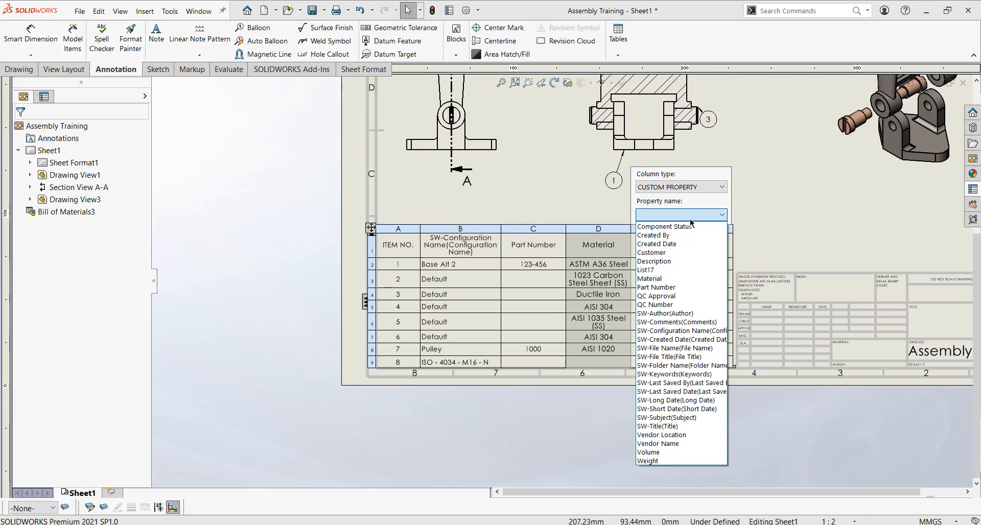
click(685, 445)
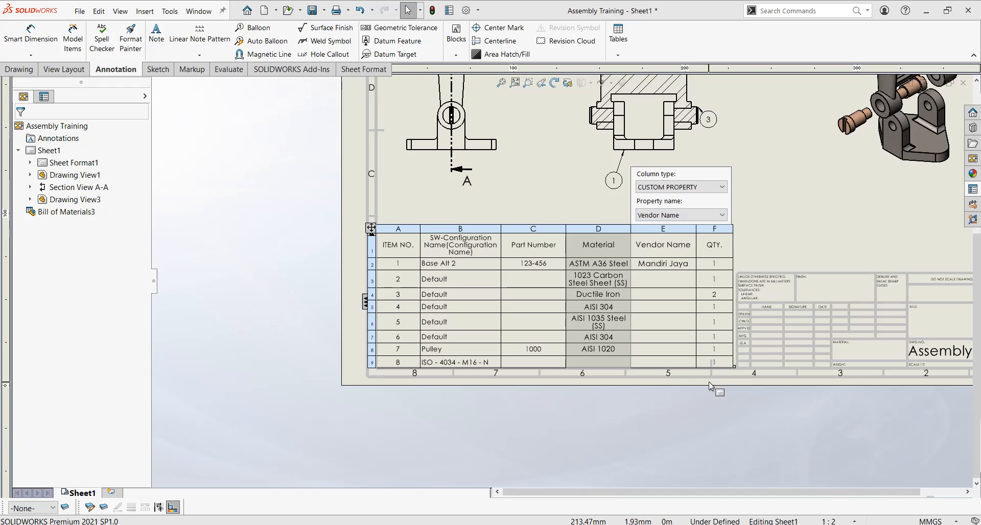
click(759, 236)
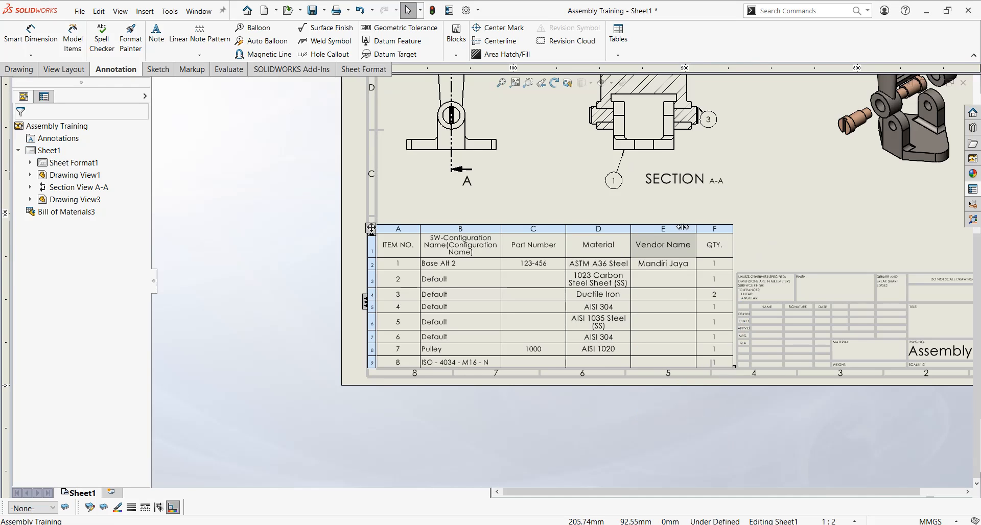
Narrow the Vendor Name column slightly and shift the bill of materials slightly right and up, clear of the sheet's border lines
drag(682, 227, 687, 226)
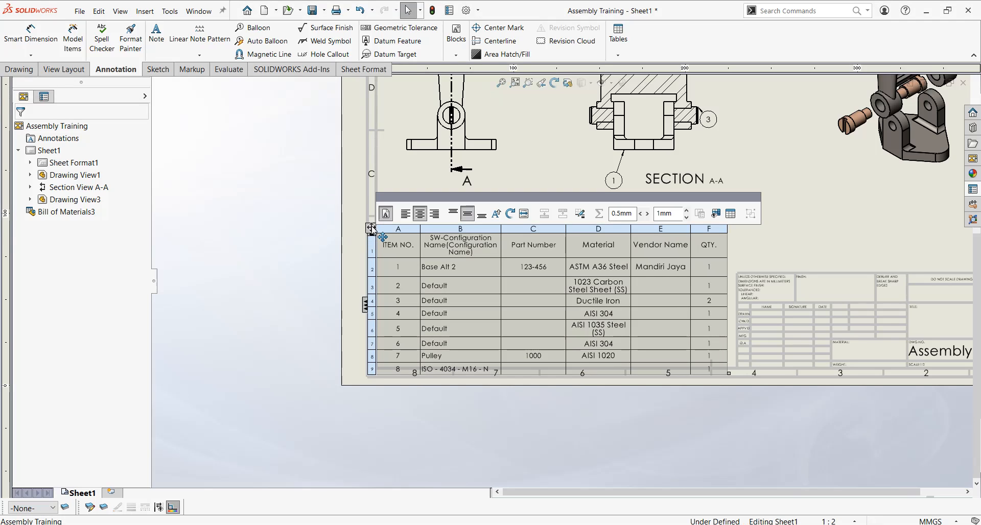
mouse_move(371, 228)
mouse_down()
mouse_move(376, 219)
mouse_move(389, 231)
mouse_up()
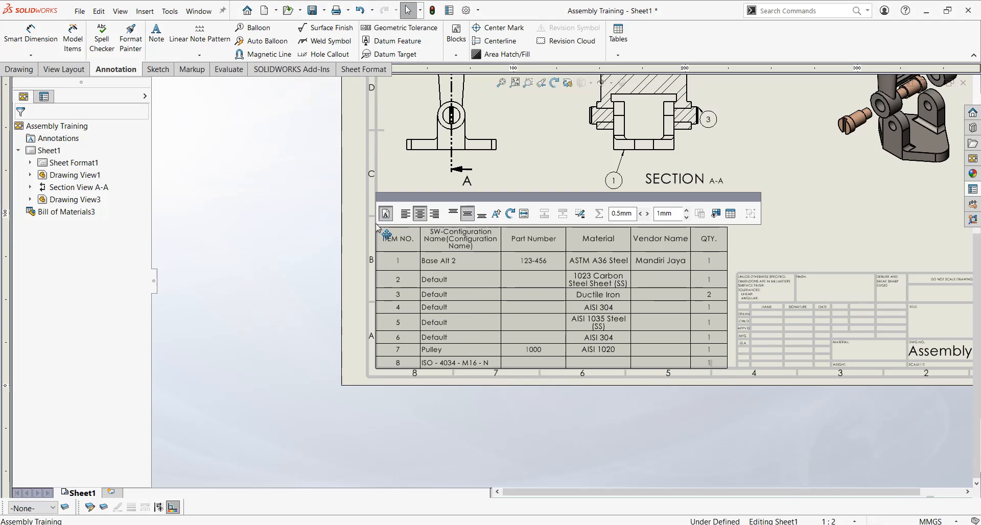
click(819, 218)
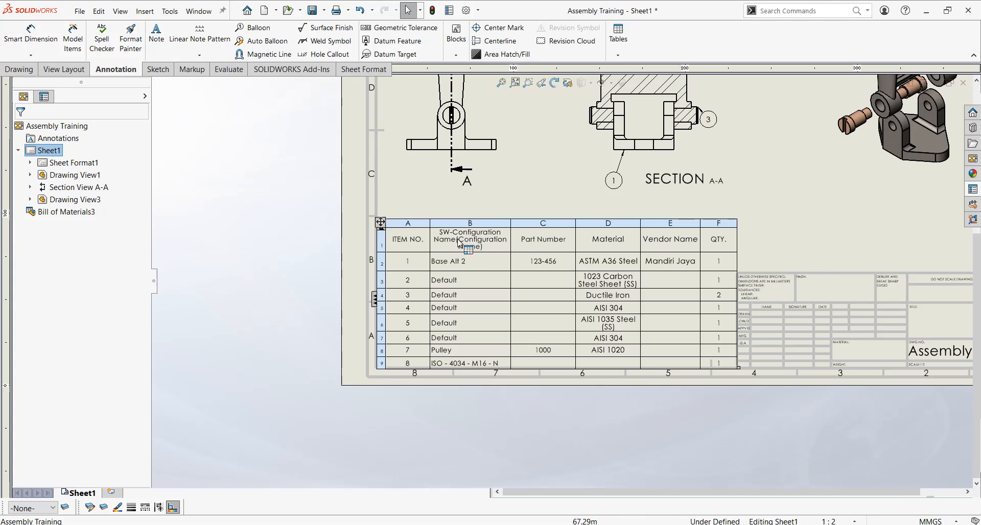
Rename the SW-Configuration Name(Configuration Name) column header in the bill of materials to Part Name
click(485, 244)
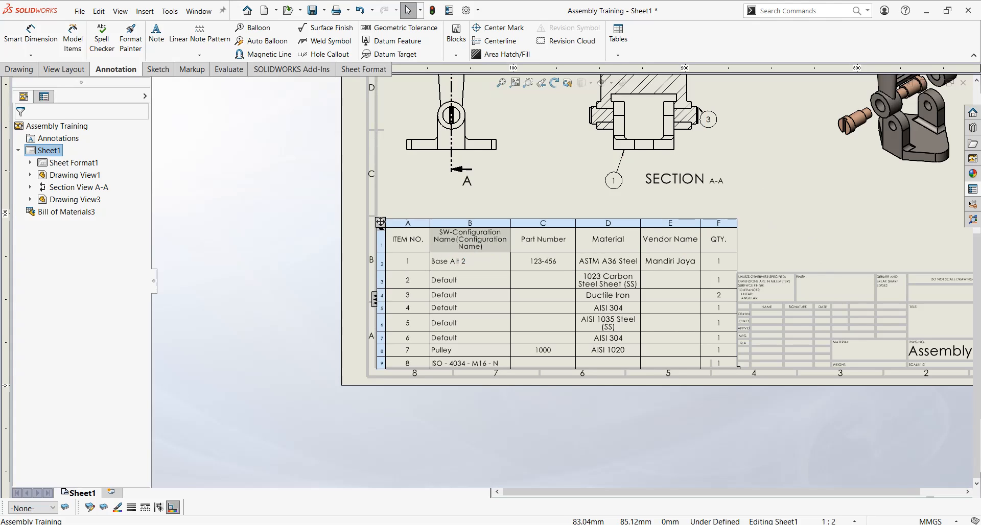
double_click(485, 244)
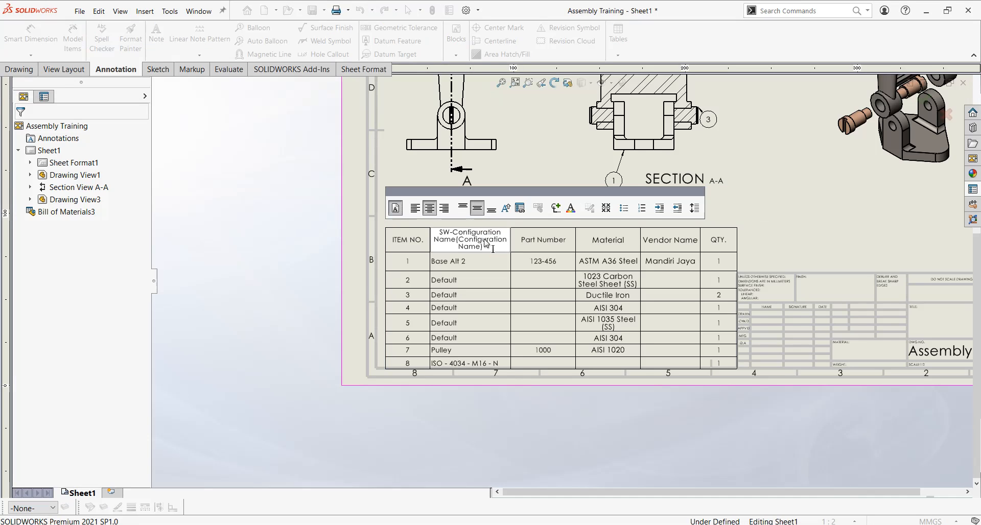
double_click(473, 238)
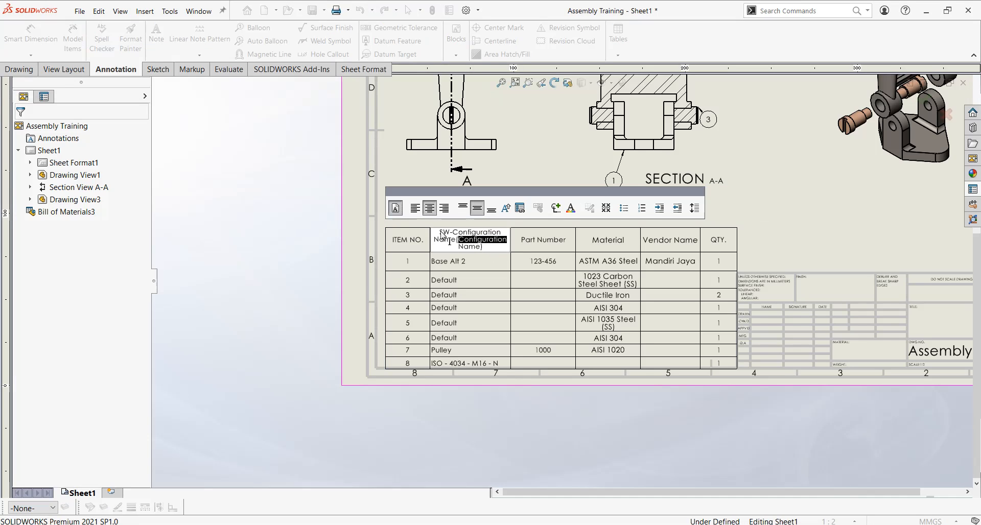
drag(440, 233, 486, 250)
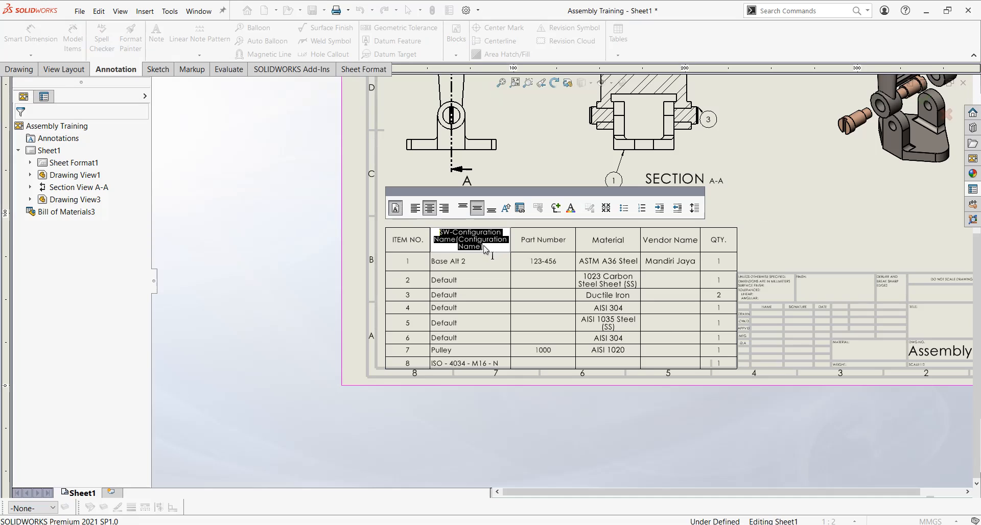
text(Part)
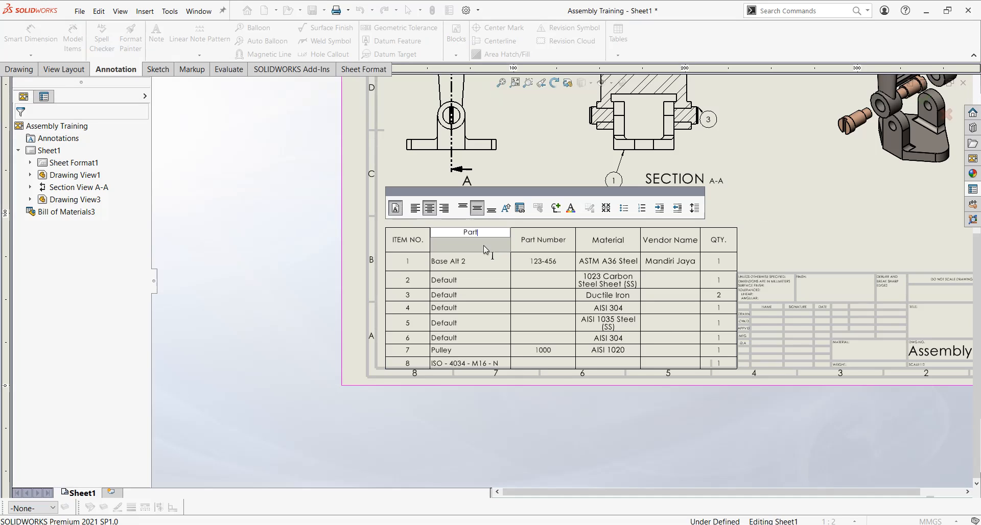
text( Name)
key(Return)
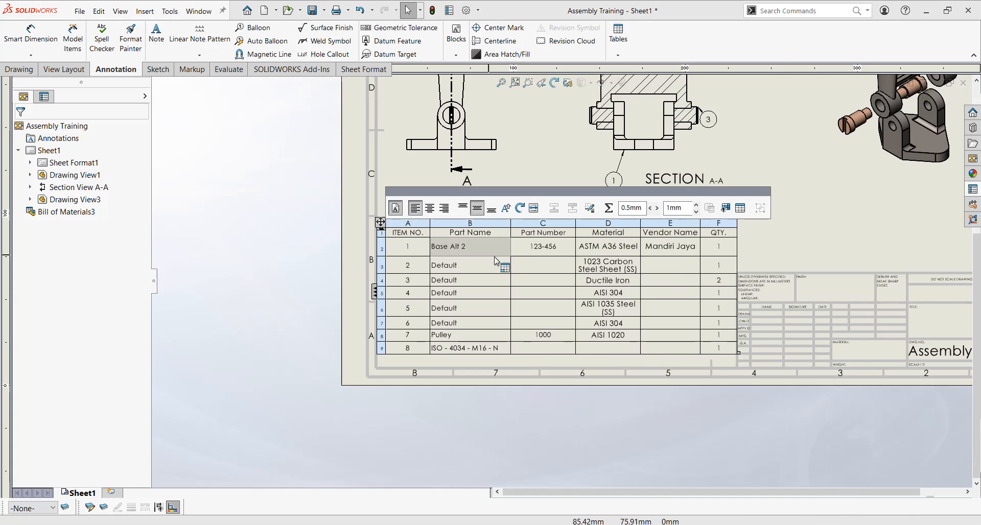
click(792, 244)
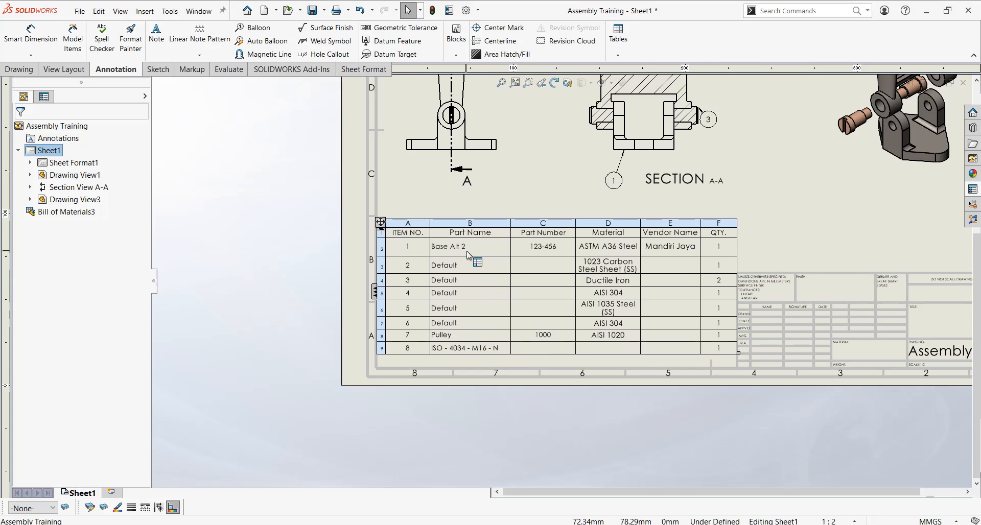
Move the bill of materials slightly down so its last row sits just above the lower border line
click(380, 230)
drag(376, 231, 381, 234)
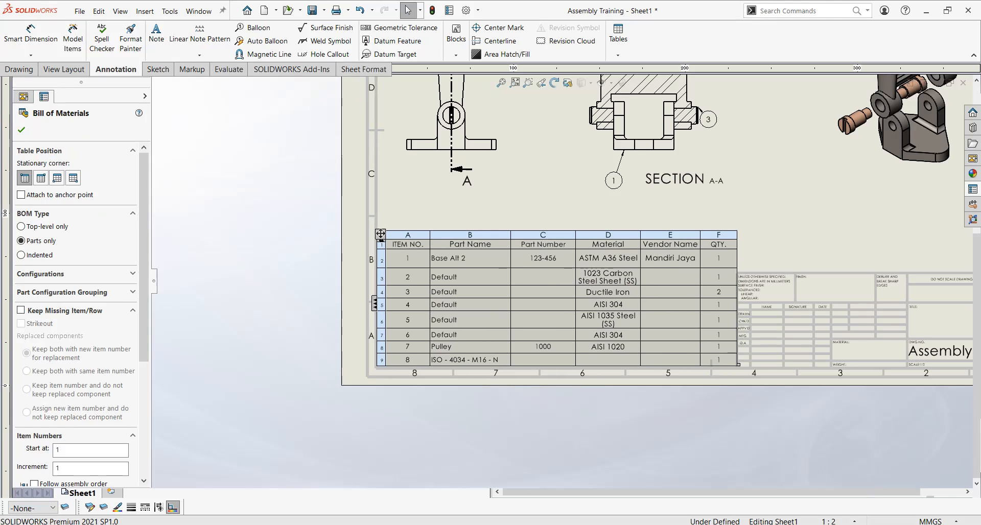
click(814, 241)
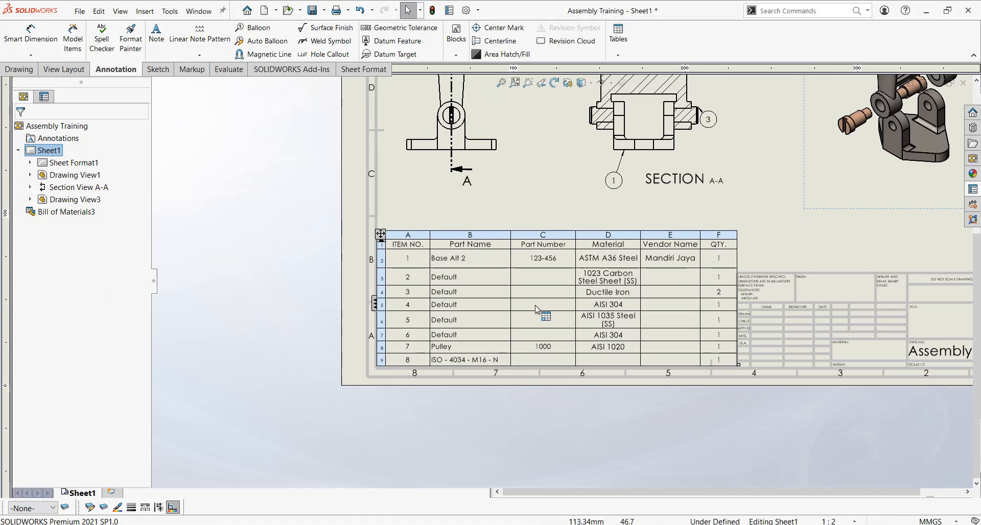
Open the Frame part from its component in section view A-A
scroll(650, 225, down, 1)
scroll(649, 212, up, 4)
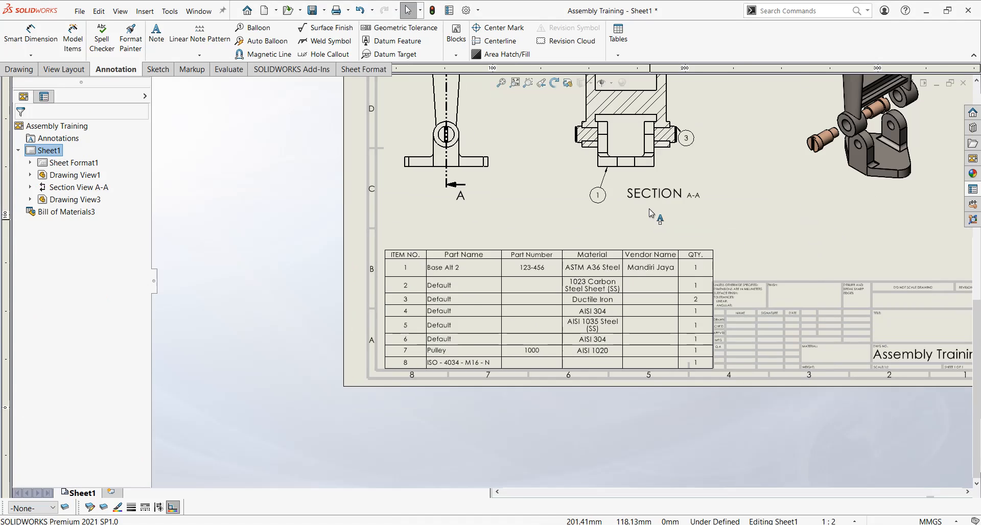
scroll(613, 195, down, 3)
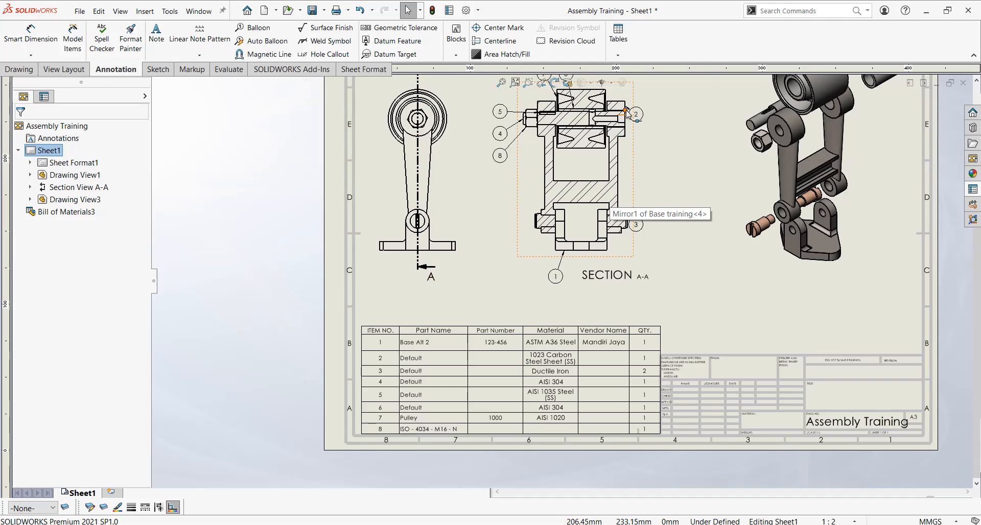
scroll(613, 149, down, 2)
click(612, 148)
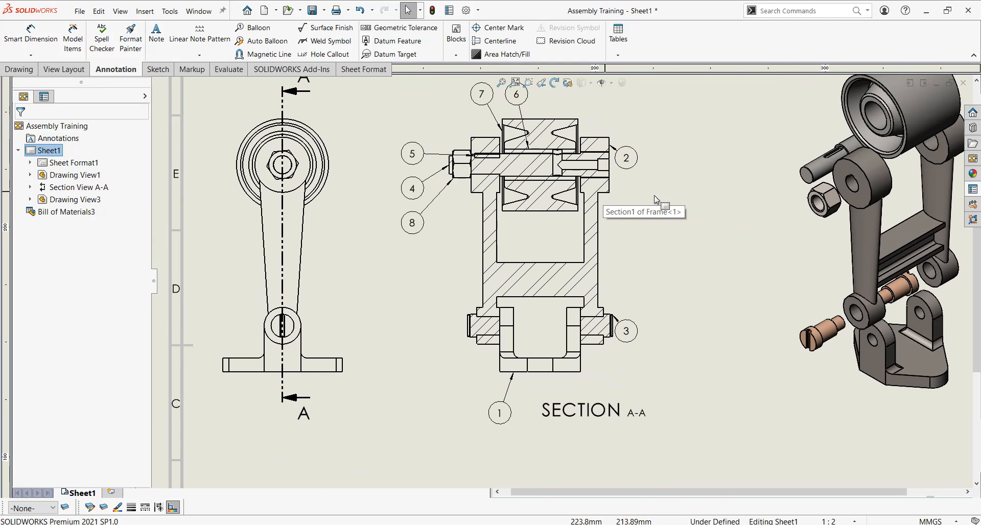
click(593, 197)
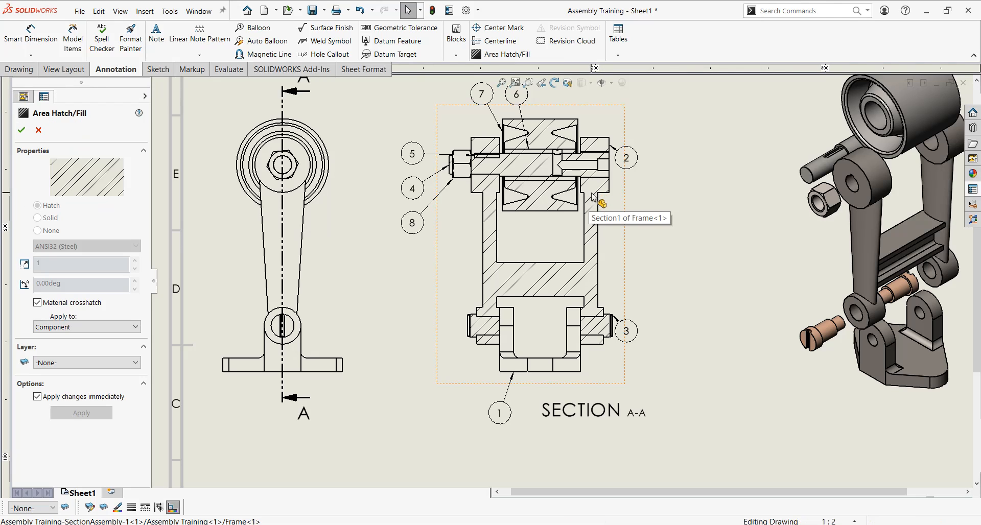
right_click(593, 196)
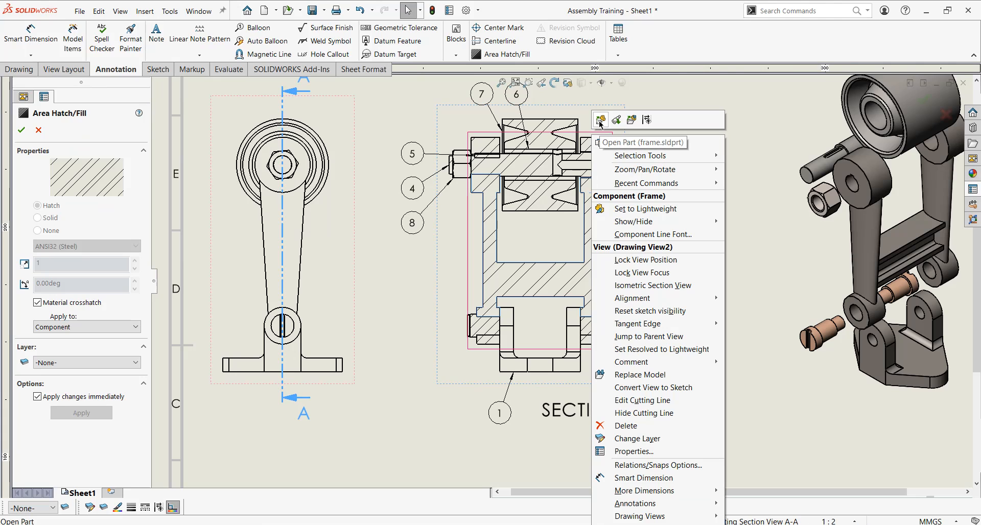
click(600, 120)
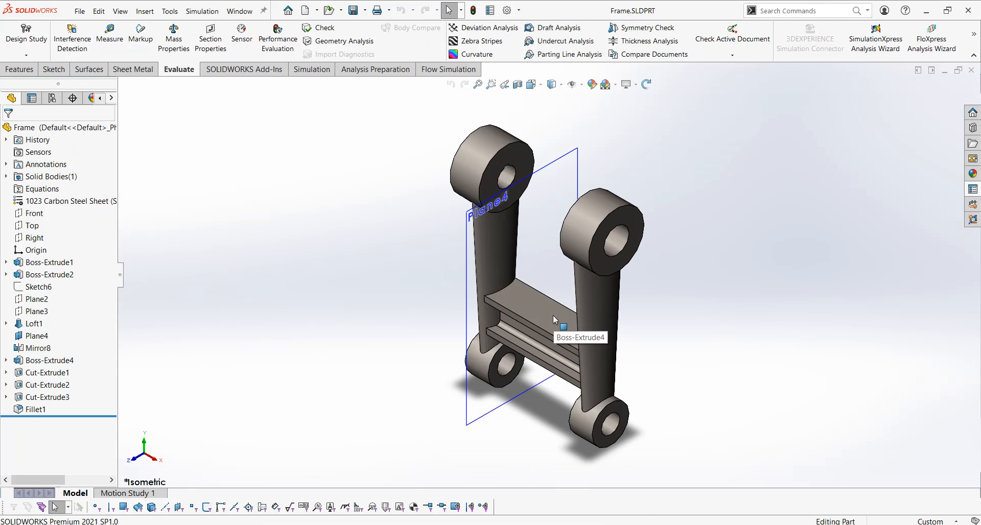
Switch the Frame part's custom properties template to Tab Builder Test.prtprp
scroll(554, 319, down, 2)
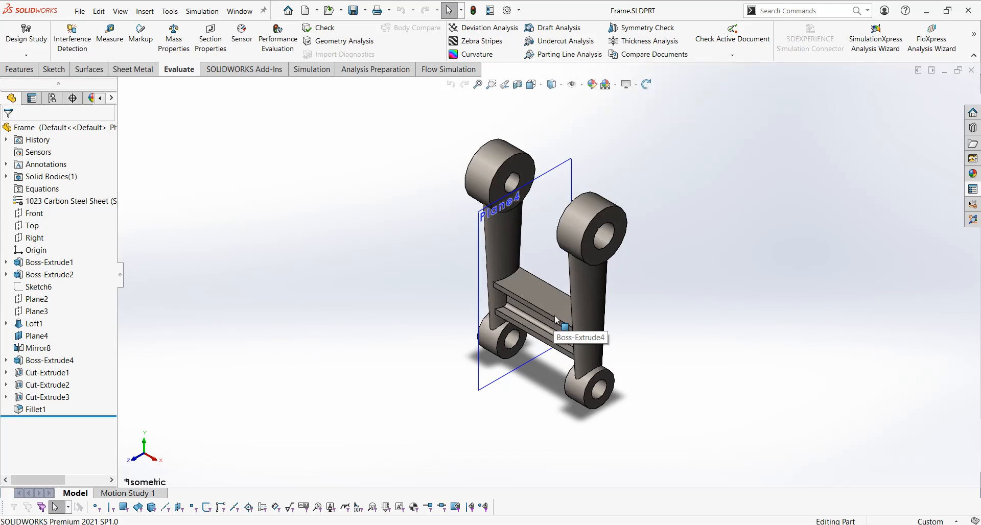
click(973, 189)
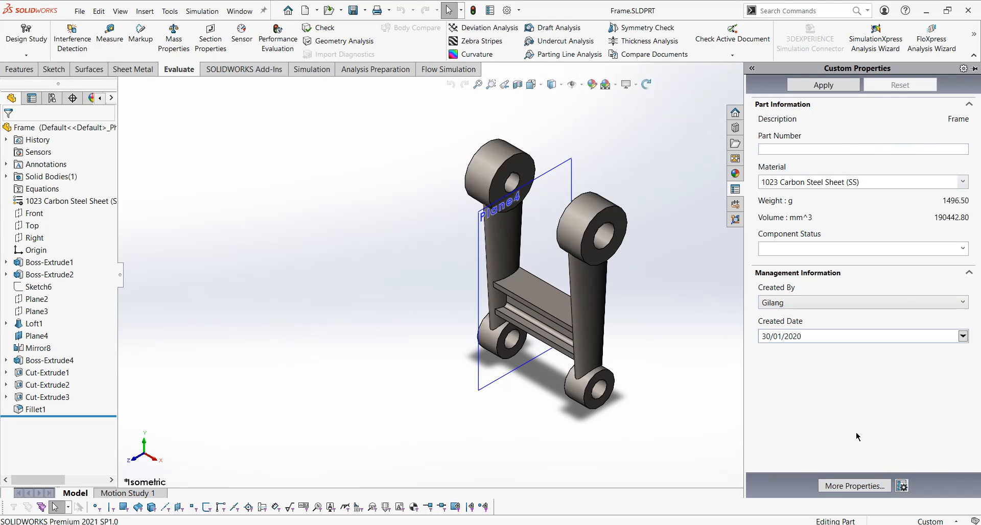
click(902, 486)
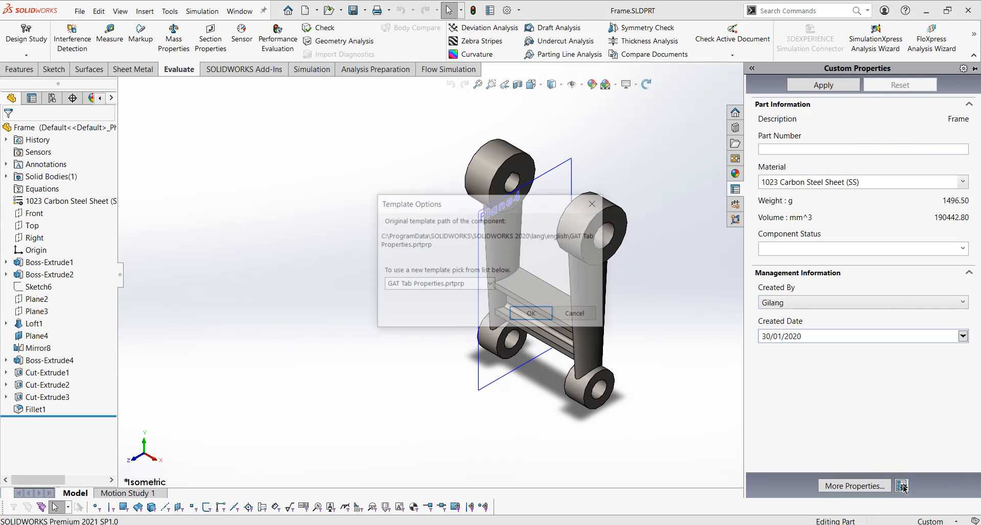
click(490, 284)
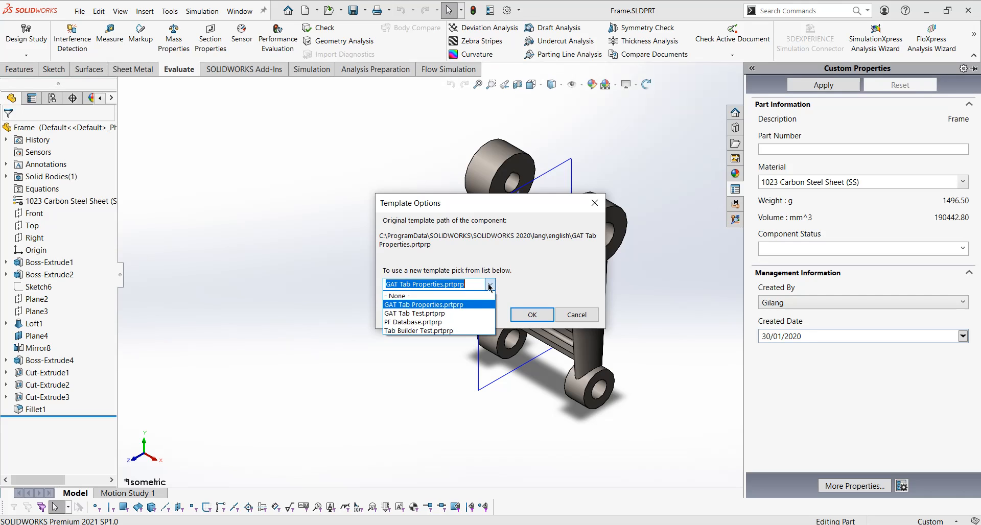
click(438, 331)
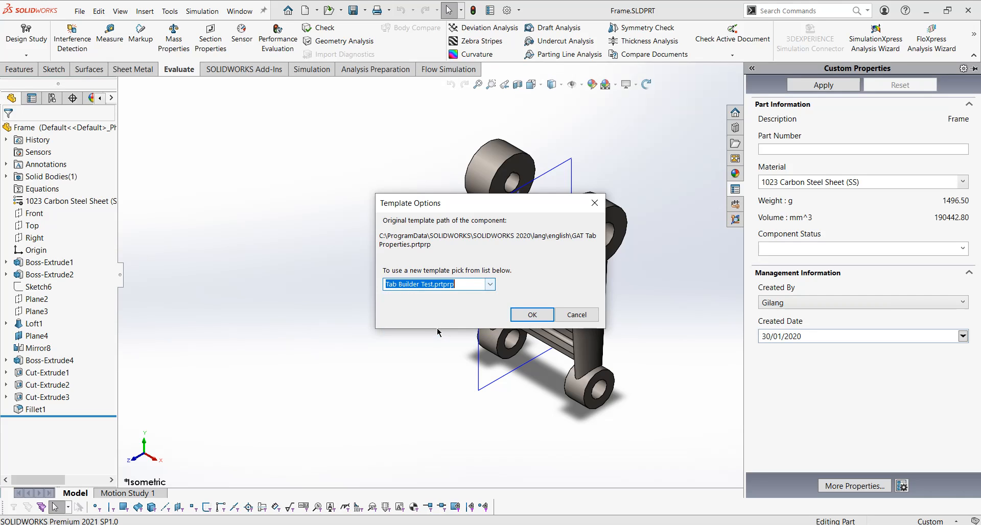
click(533, 315)
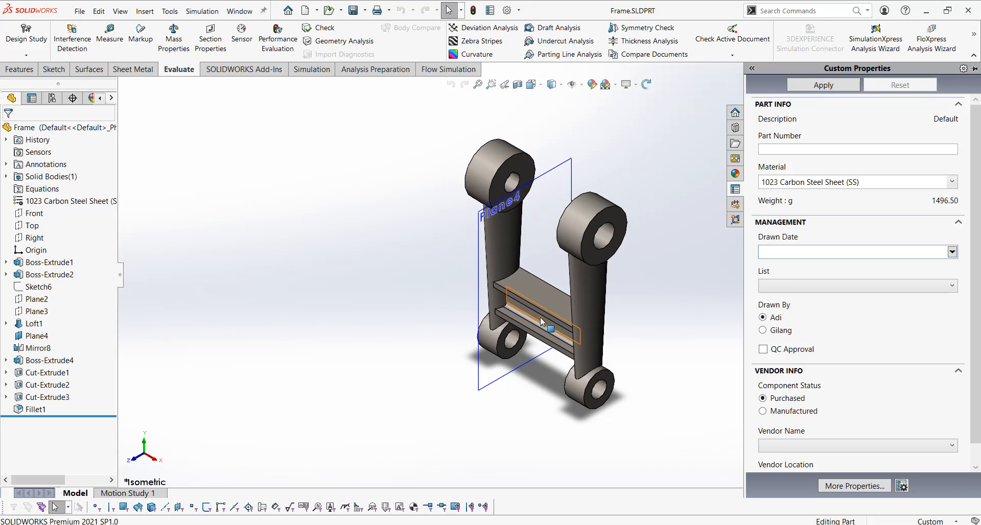
Set the Frame's Part Number property to 20 and its Drawn Date to 22/12/2020
click(808, 149)
text(20)
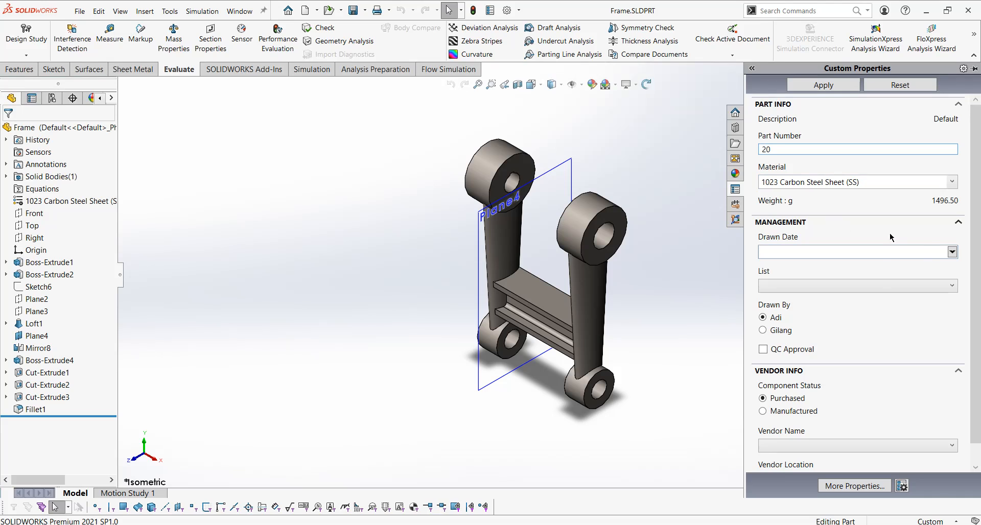
click(954, 255)
click(805, 331)
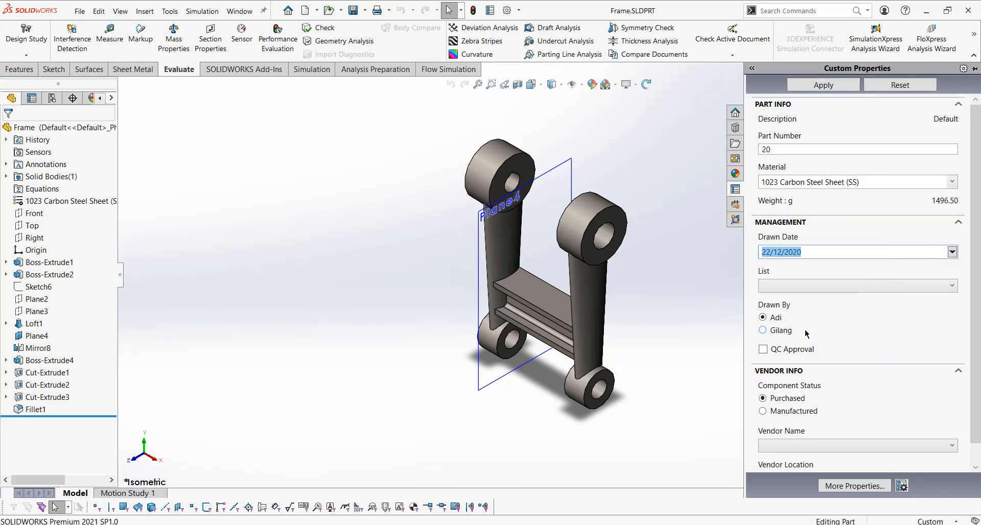
Change Drawn By to the other listed drafter, enable QC Approval and set the QC Number to QC-50
click(764, 331)
click(764, 350)
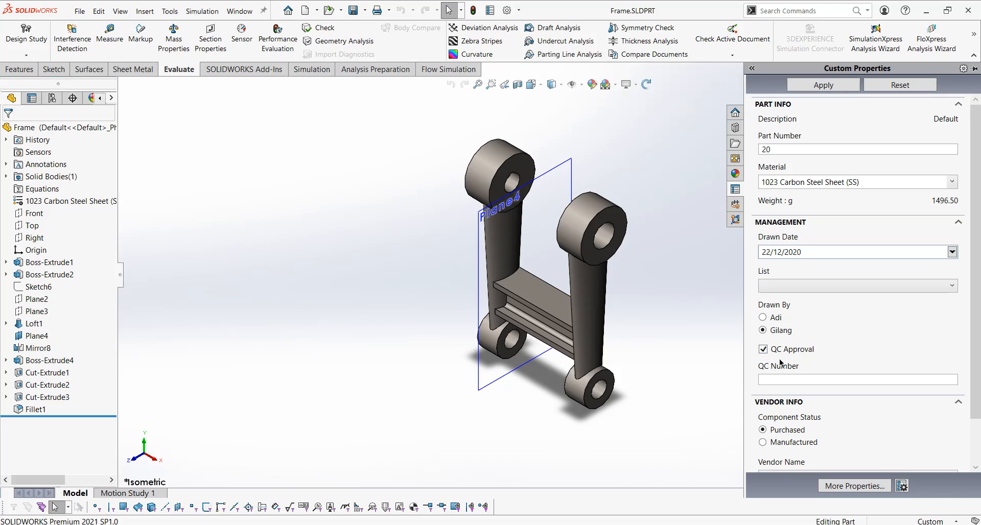
click(772, 381)
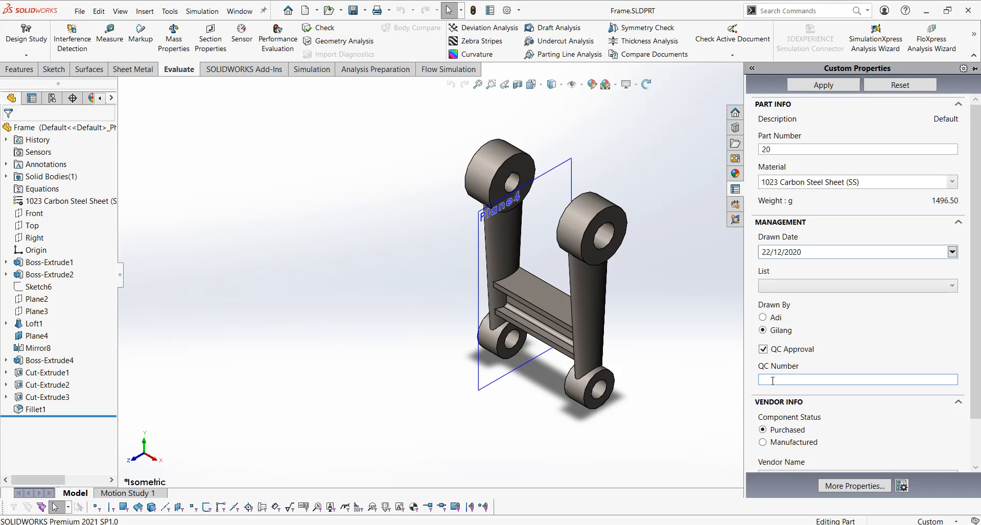
text(QC-50)
Set the Frame's Vendor Name to Suka Maju and Vendor Location to Bandung, and apply the custom properties
scroll(950, 358, down, 3)
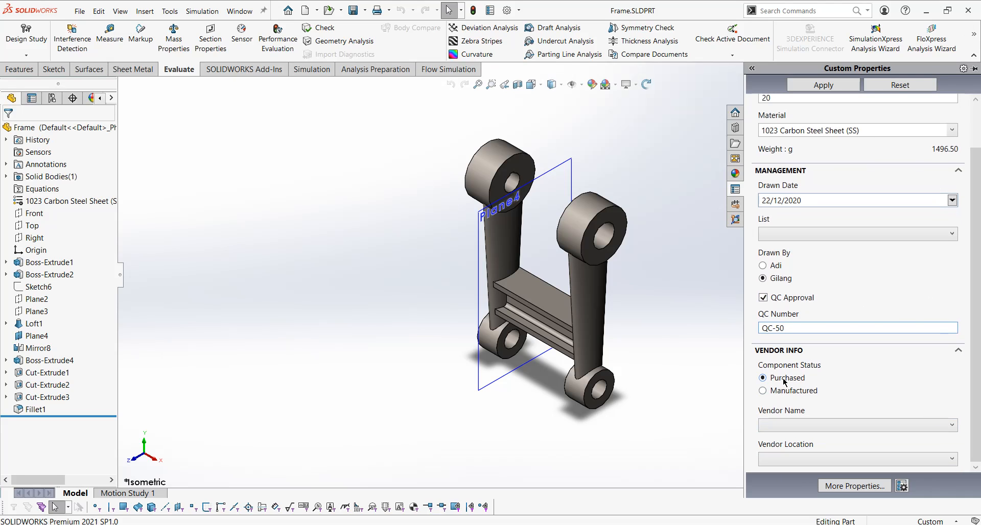
click(798, 426)
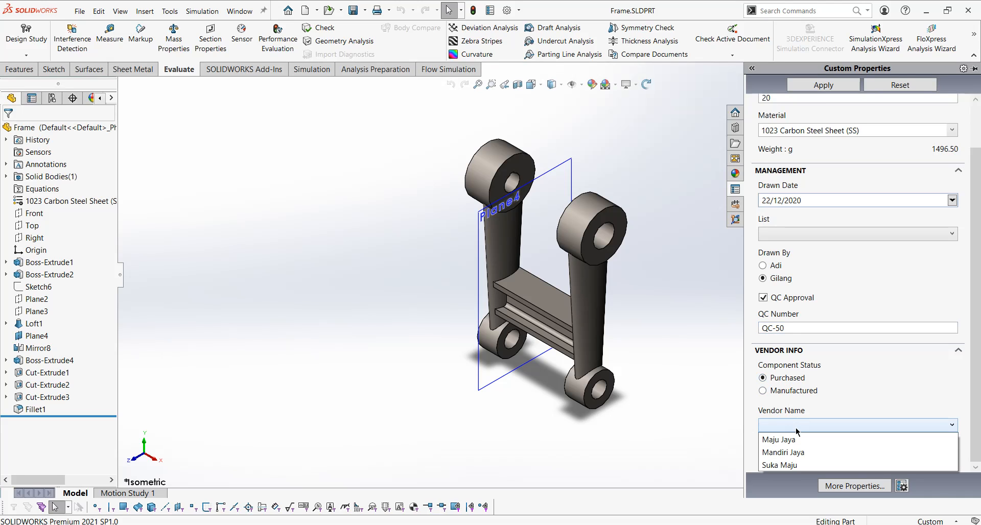
click(783, 464)
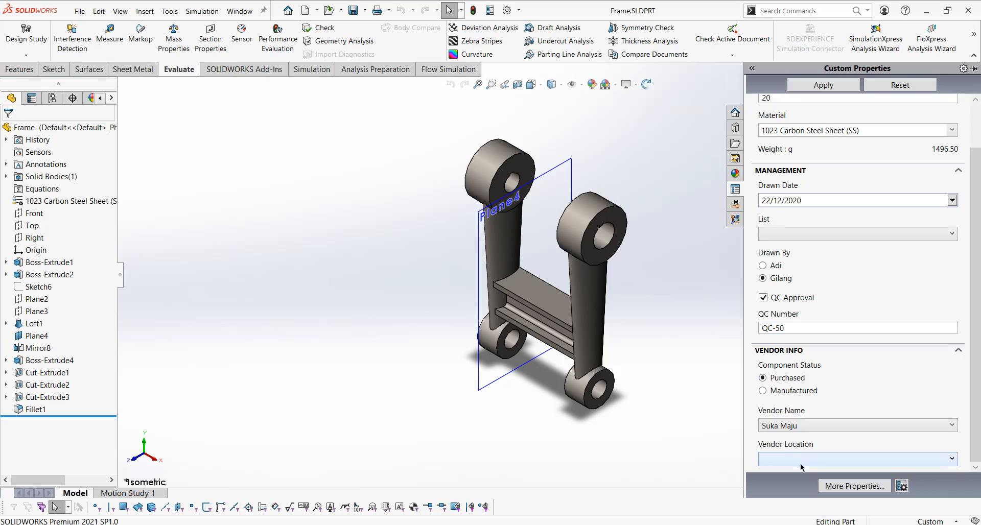
click(801, 466)
click(786, 475)
click(838, 87)
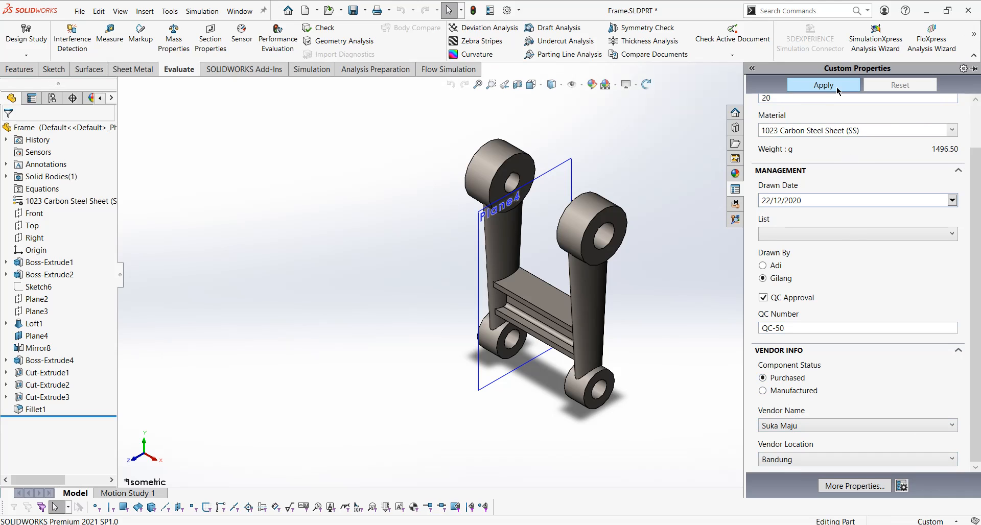
click(689, 124)
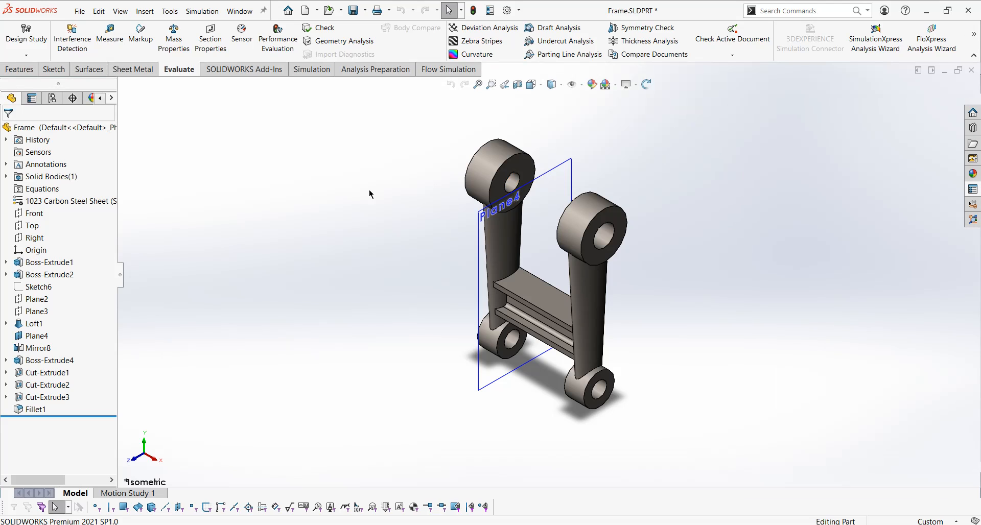
Rename the Frame part's Default configuration to Frame and save the part
click(51, 98)
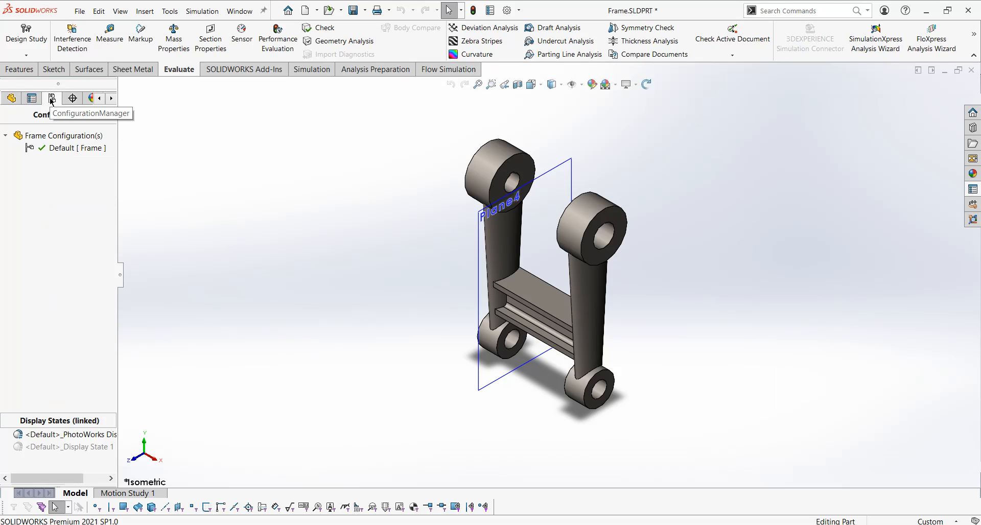
double_click(59, 153)
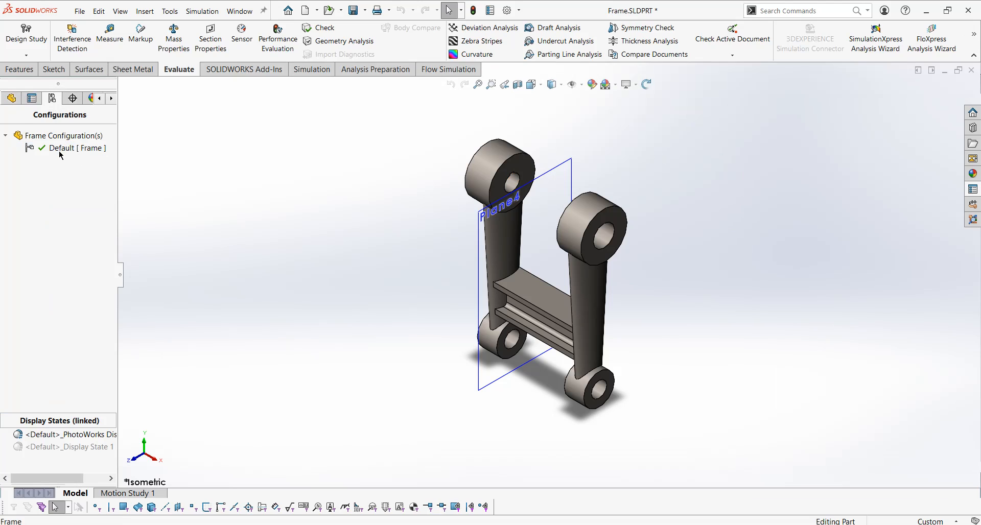
click(61, 149)
click(61, 149)
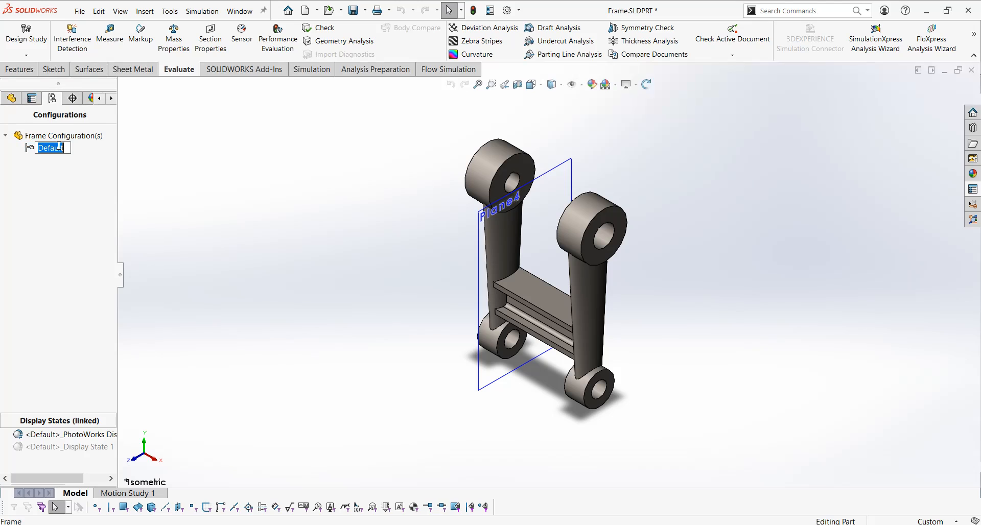
text(Frame)
key(Return)
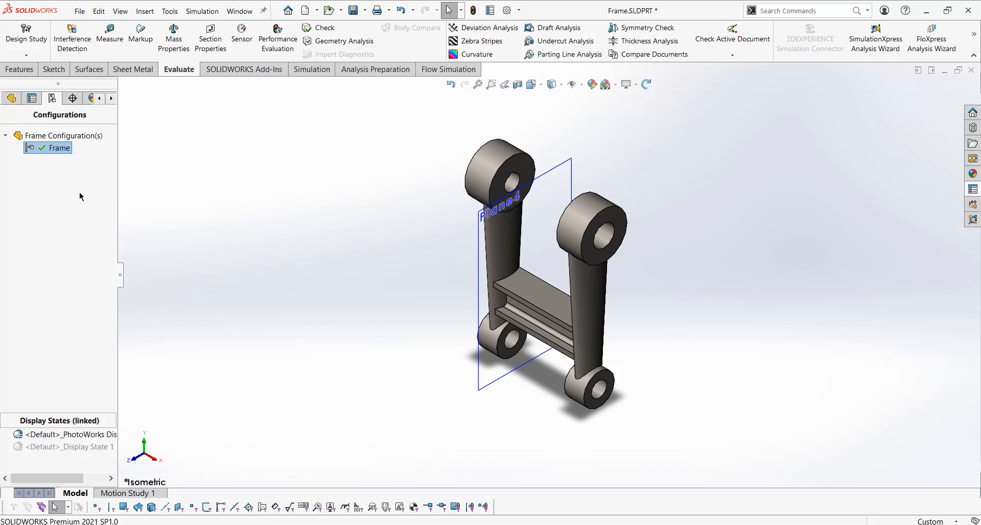
click(13, 99)
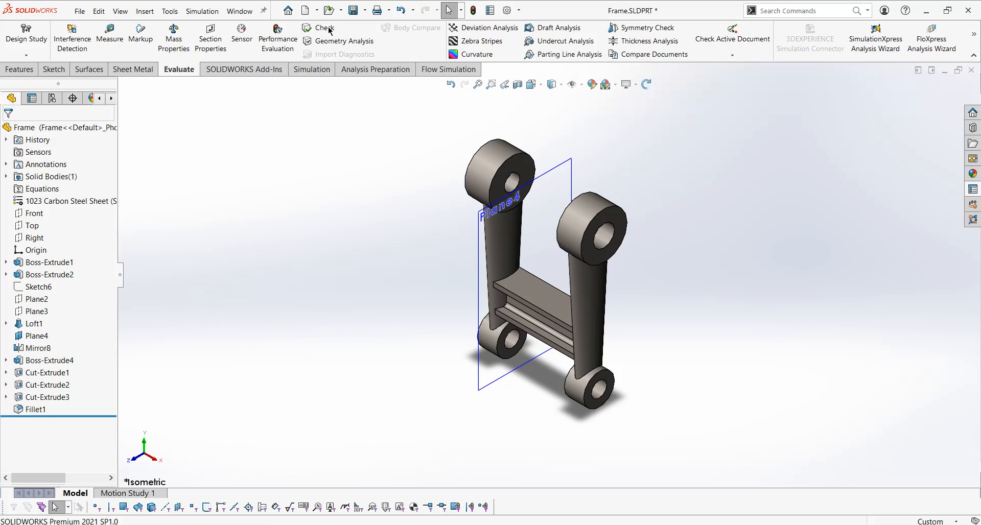
click(353, 10)
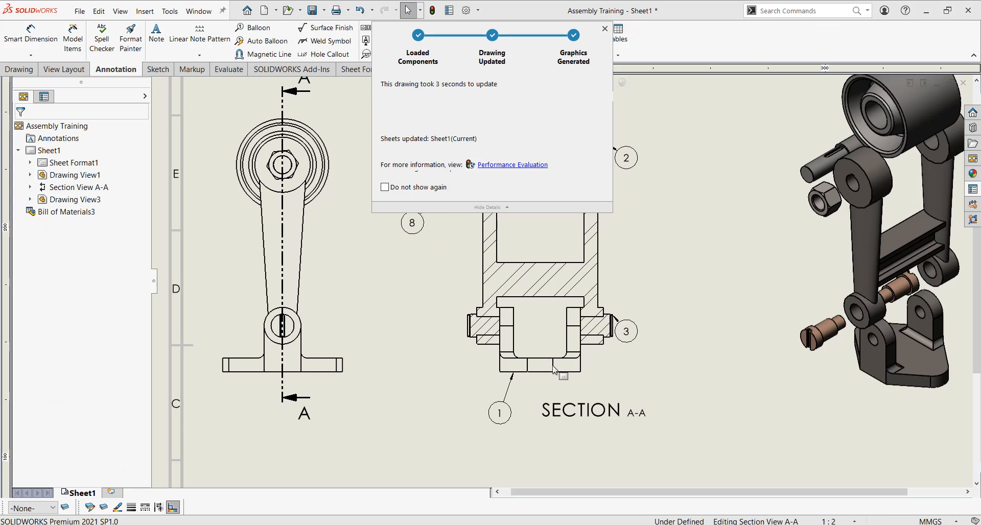
Check the Frame's part name, part number, material and vendor entries in the assembly drawing's bill of materials
scroll(428, 416, up, 3)
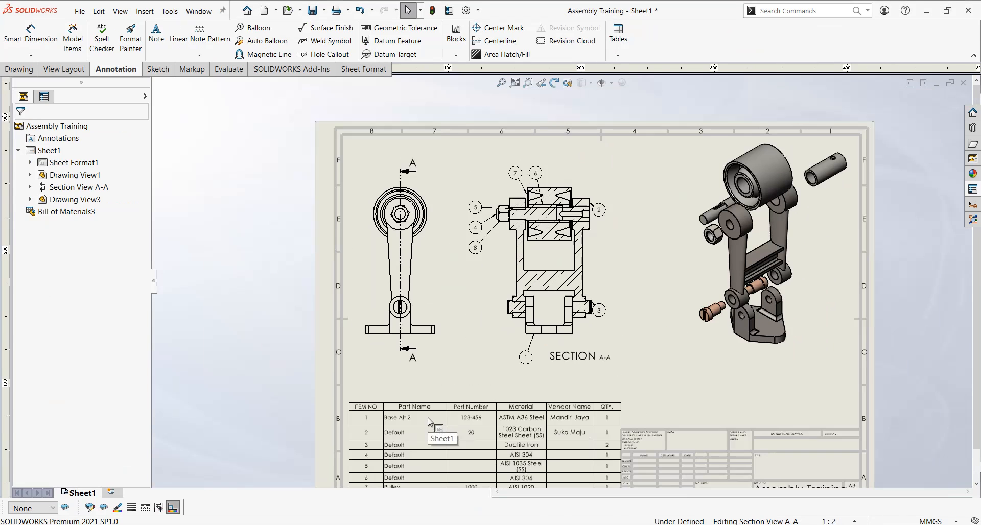
scroll(462, 470, down, 5)
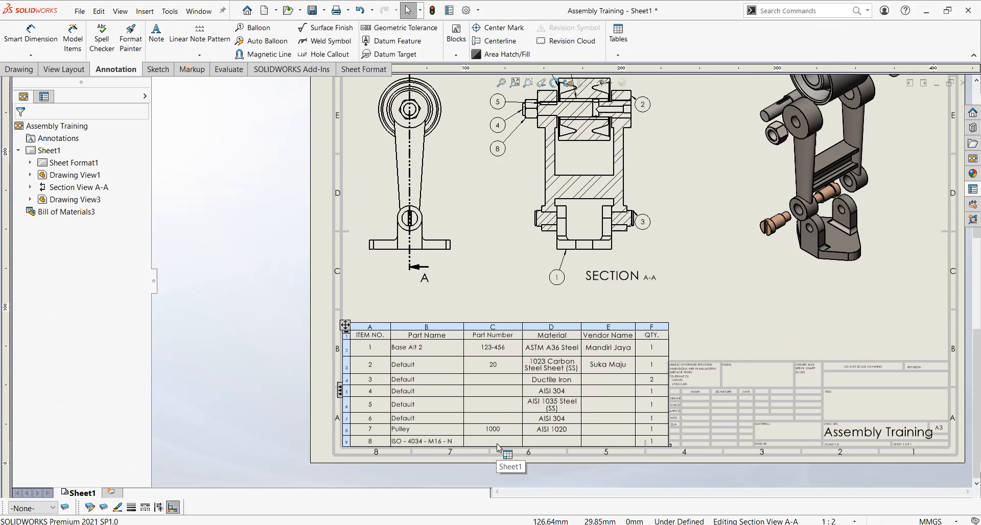
click(466, 429)
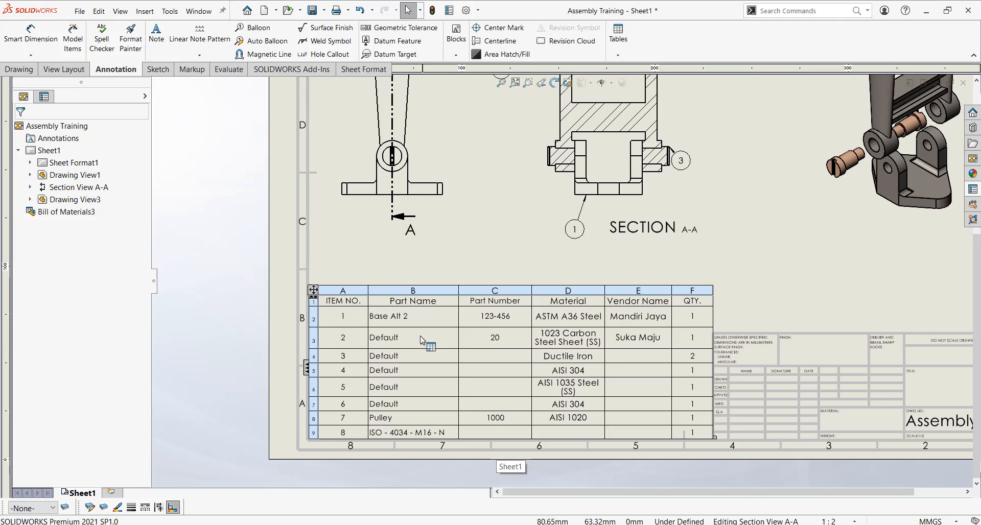
click(432, 319)
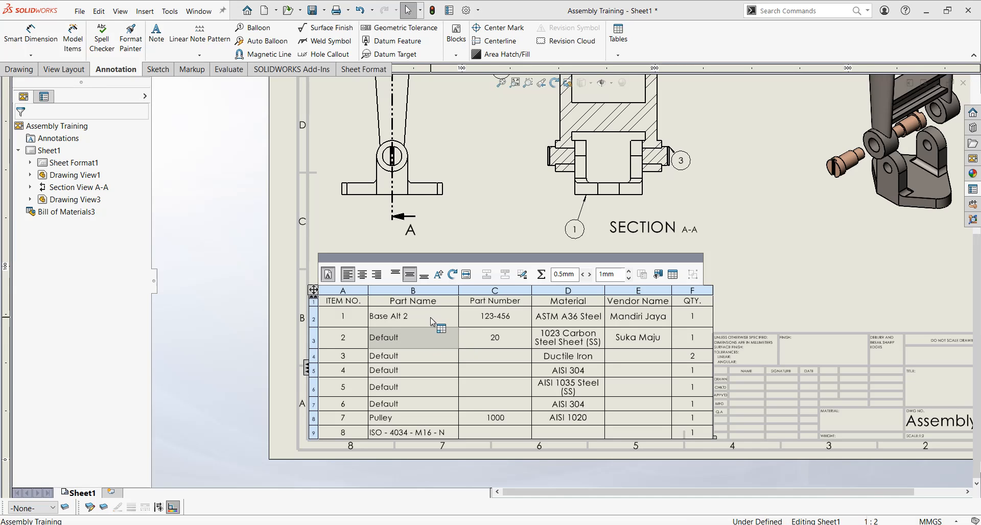
click(497, 338)
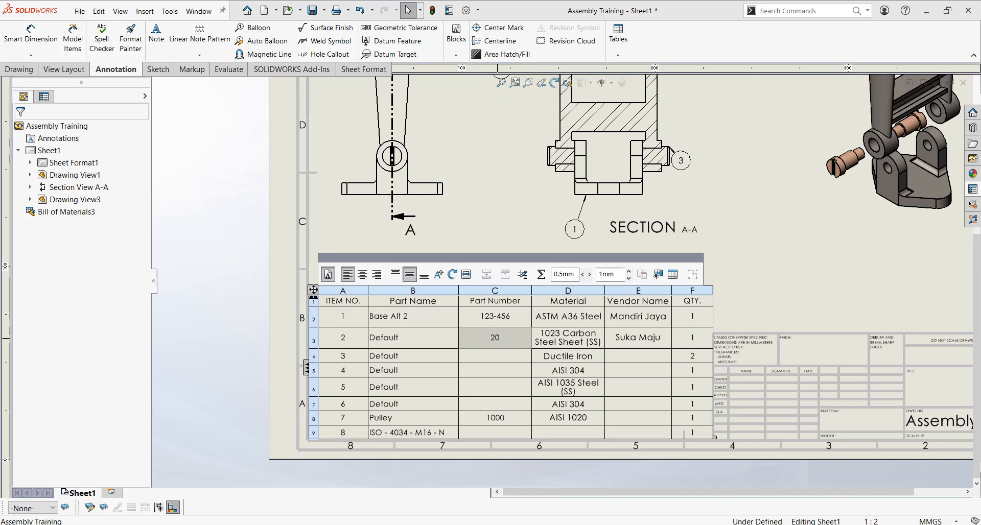
Save the drawing with all modified referenced models, replacing the existing Assembly Training.SLDDRW in the Belt Tensioner folder
click(777, 292)
click(312, 10)
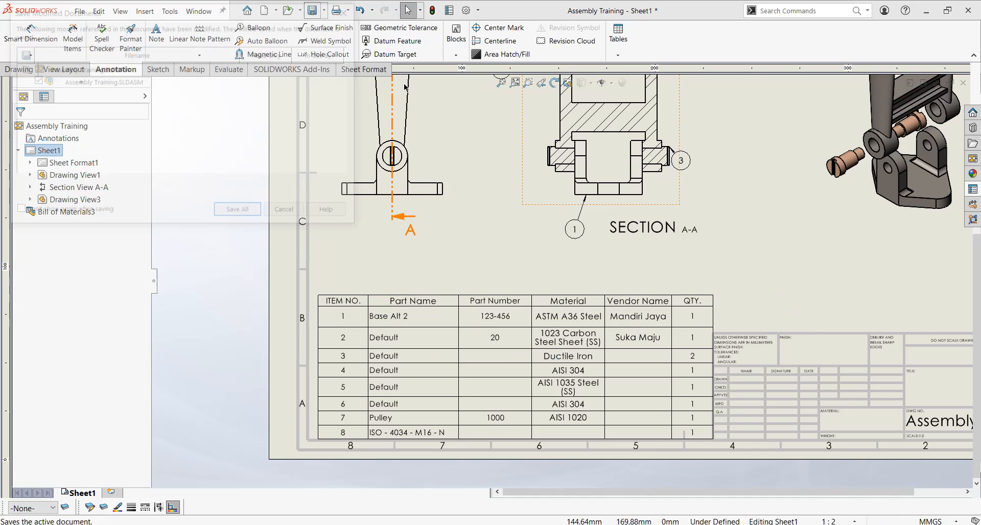
click(245, 214)
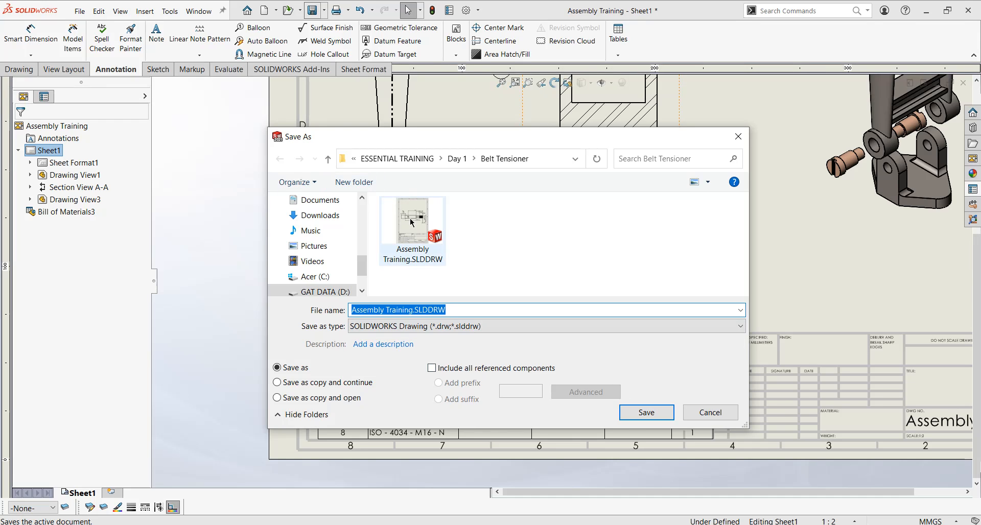
click(646, 412)
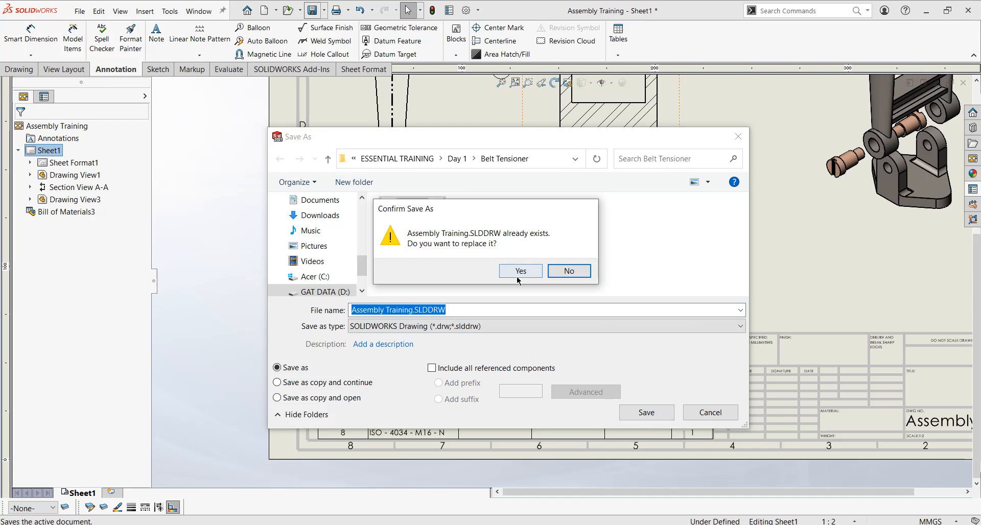
click(520, 271)
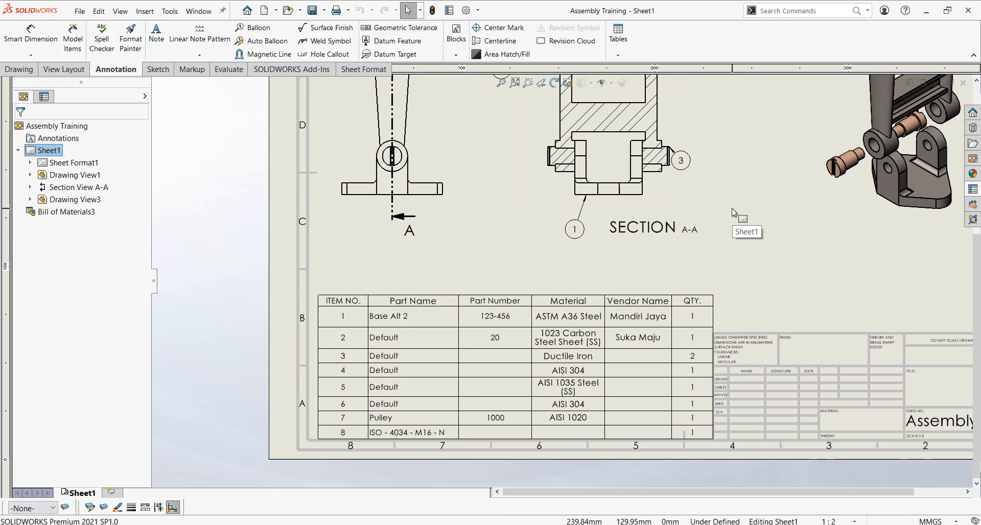
key(f)
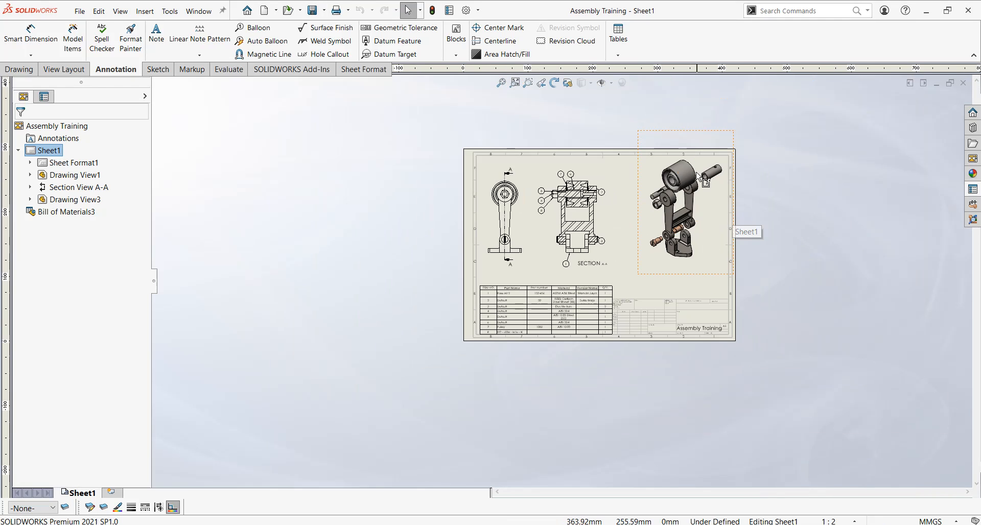
scroll(583, 327, down, 1)
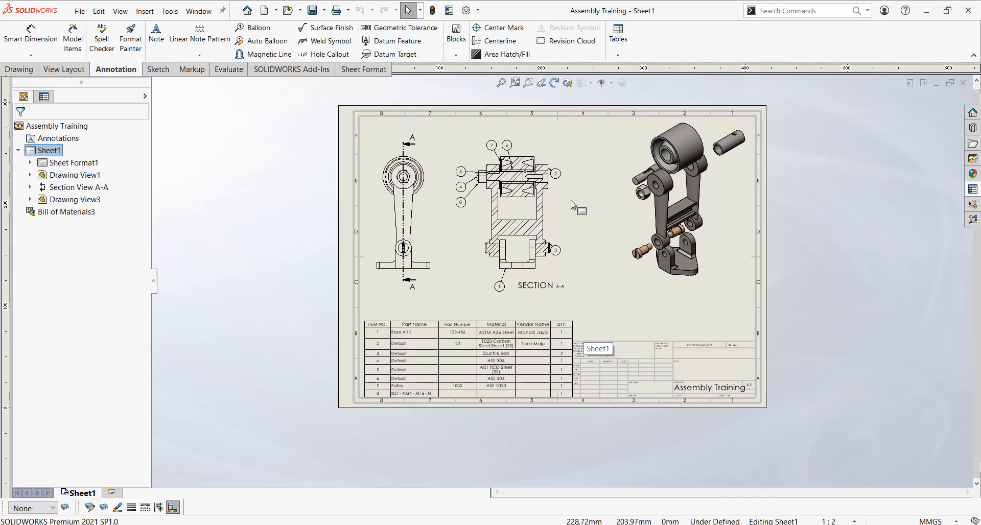
scroll(571, 201, up, 1)
scroll(571, 200, down, 1)
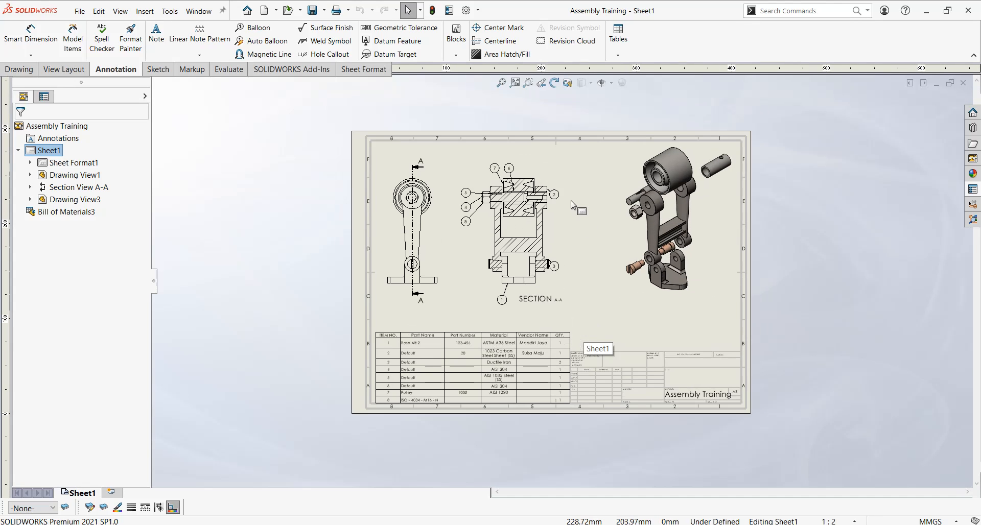
scroll(572, 200, down, 1)
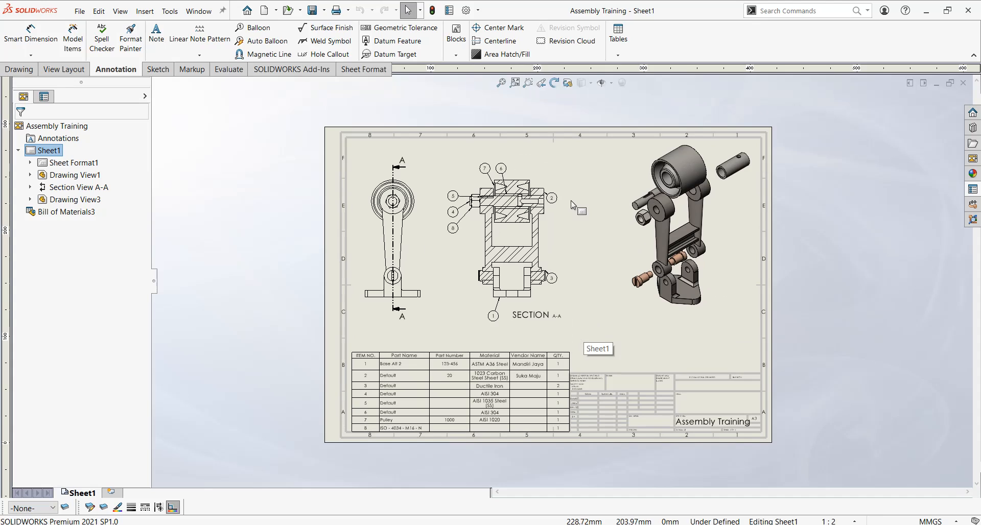